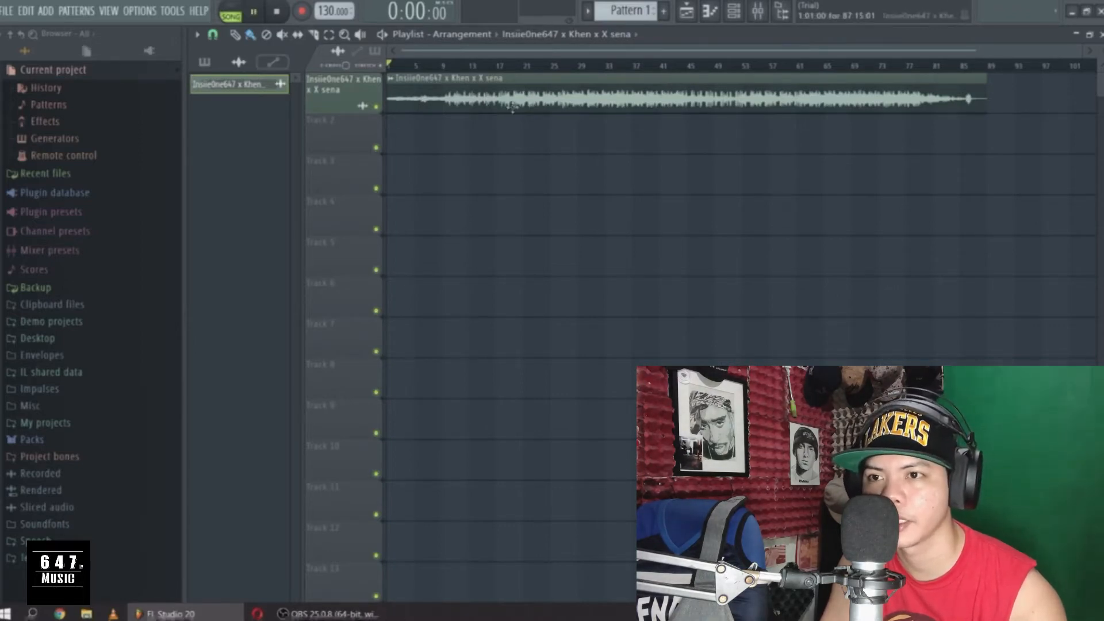
Preview the imported song briefly, and show its target mixer track, Insert 1, from the clip's channel settings
left_click(253, 11)
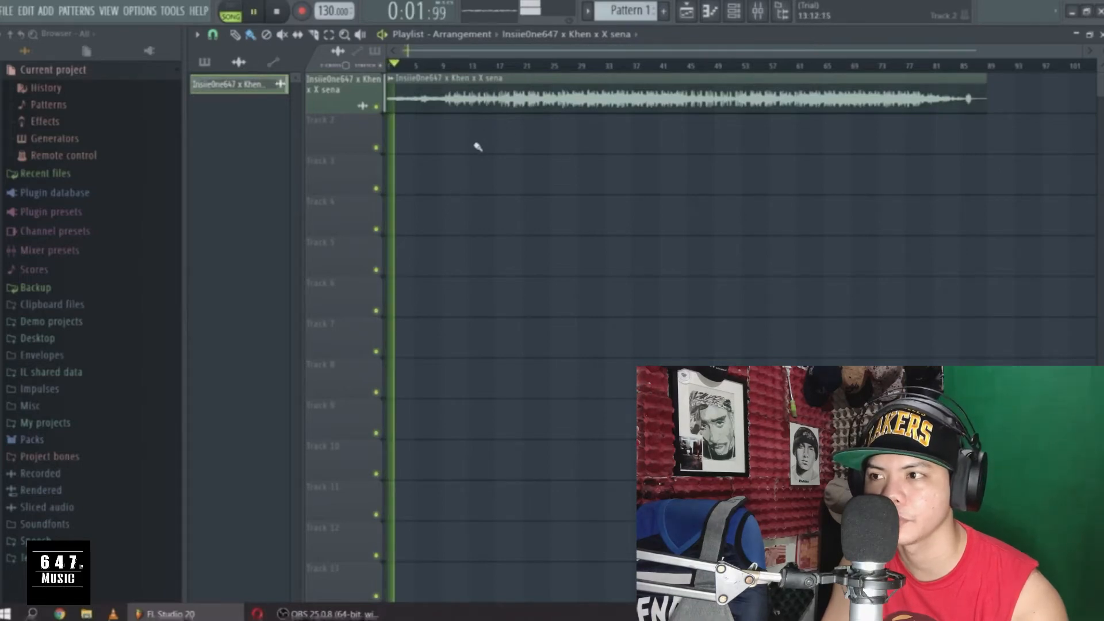
key("space")
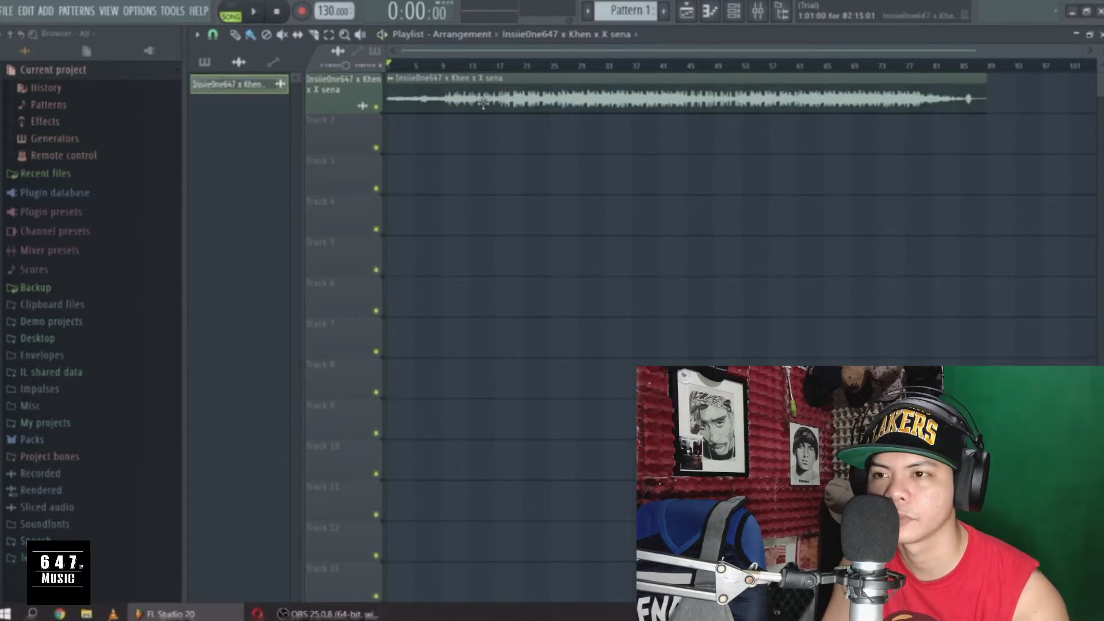
double_click(481, 101)
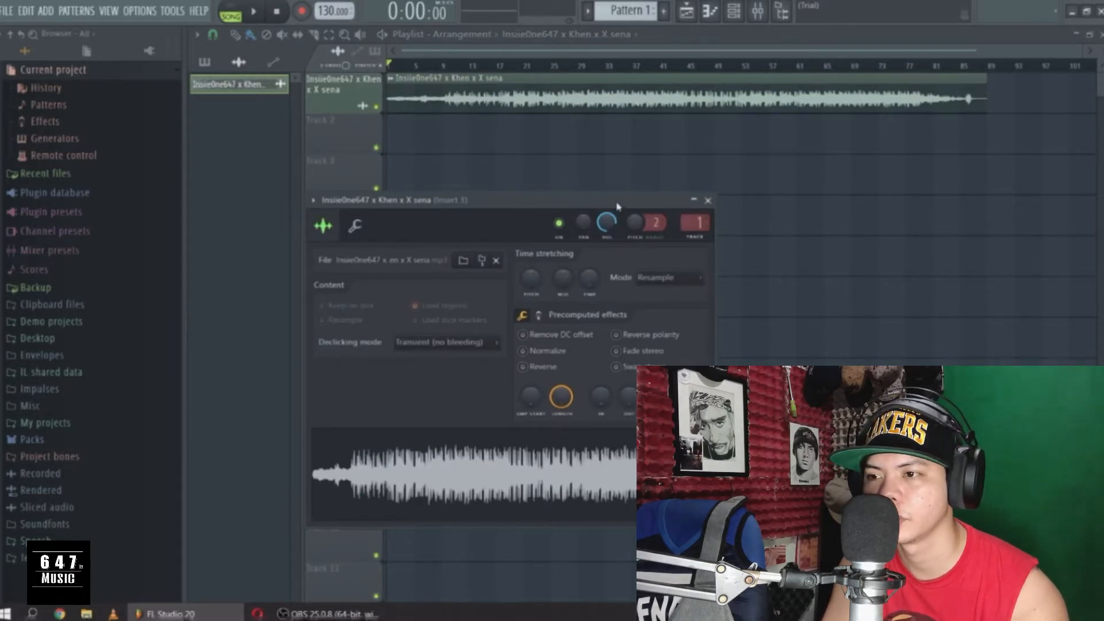
left_click_drag(642, 200, 708, 176)
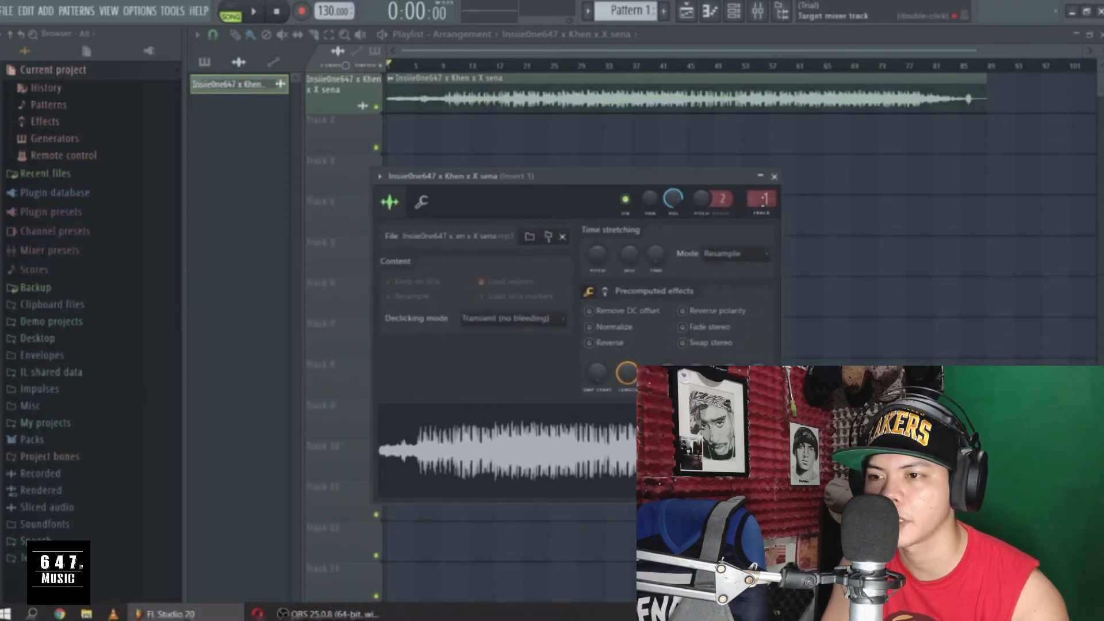
left_click(763, 199)
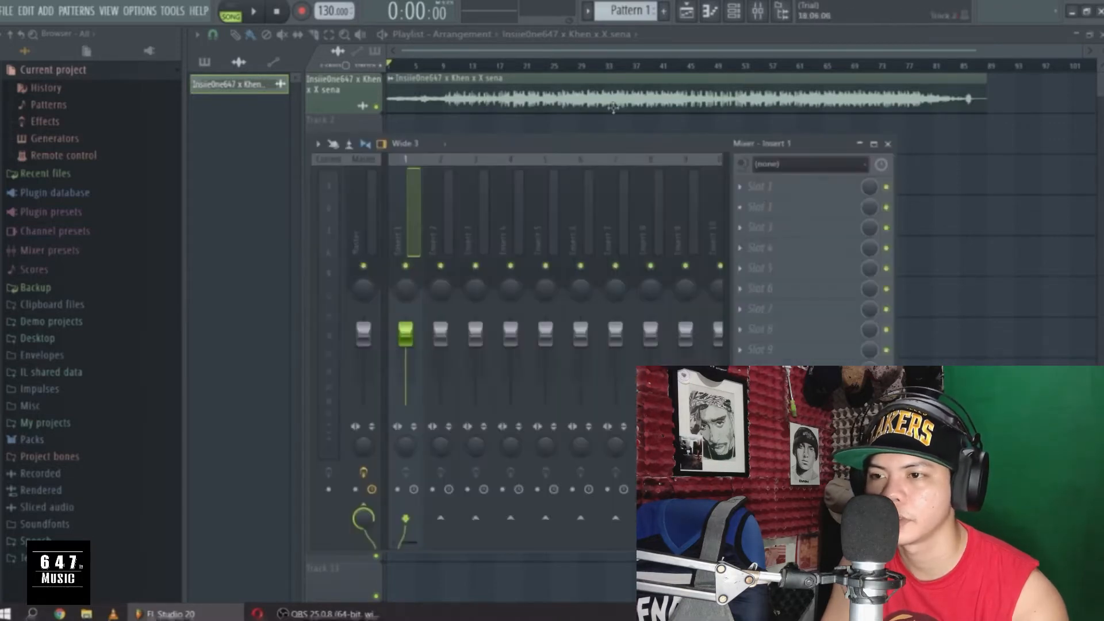
left_click_drag(531, 143, 616, 121)
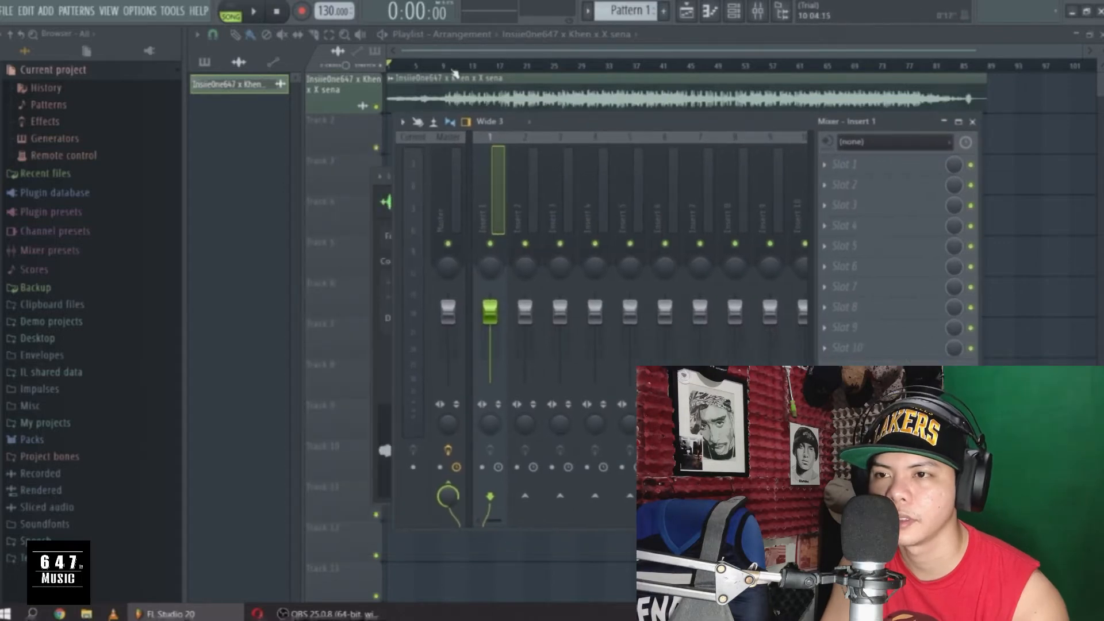
Set the playback start to about 0:17 in the song and preview that section with the mixer shown
left_click(452, 68)
left_click(758, 11)
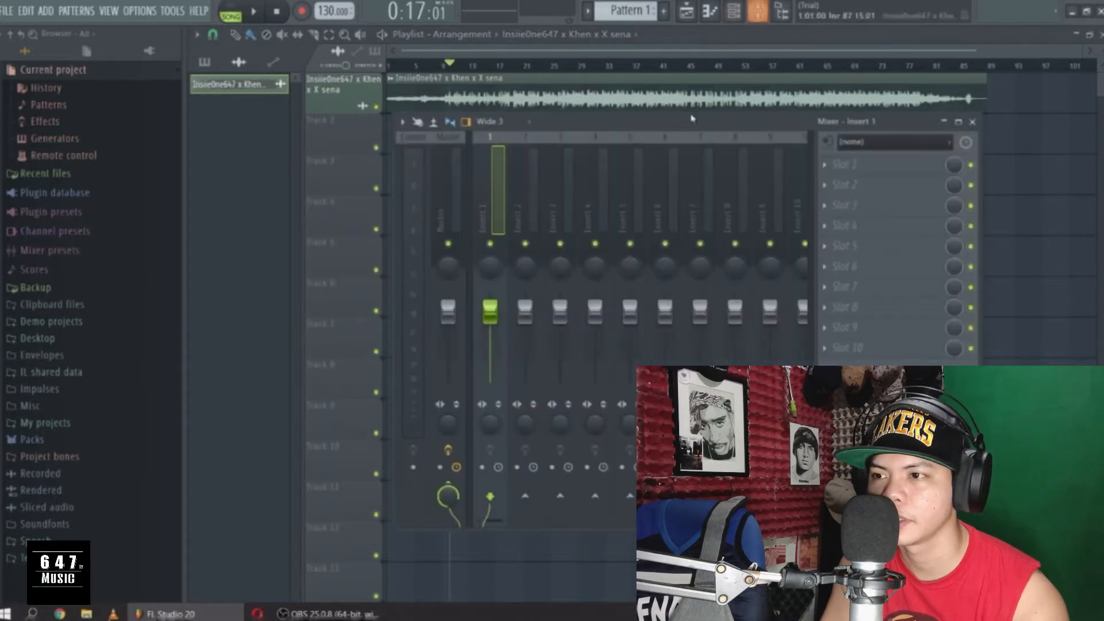
key("space")
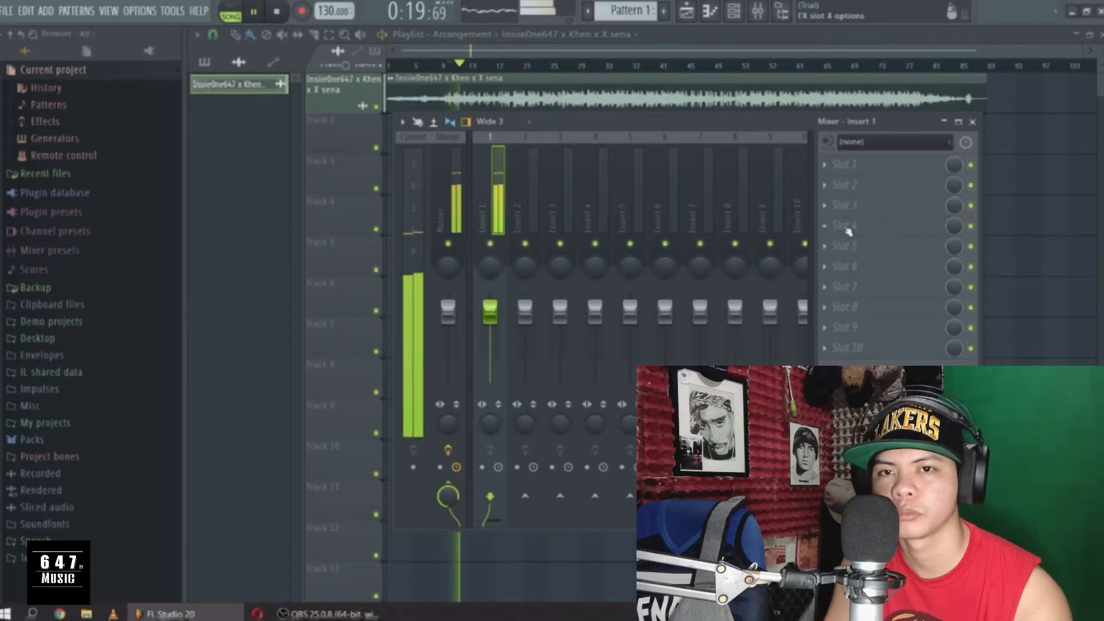
key("space")
Add Fruity Parametric EQ 2 to the first effect slot of Insert 1 and make its band 1 a high pass filter
left_click(832, 165)
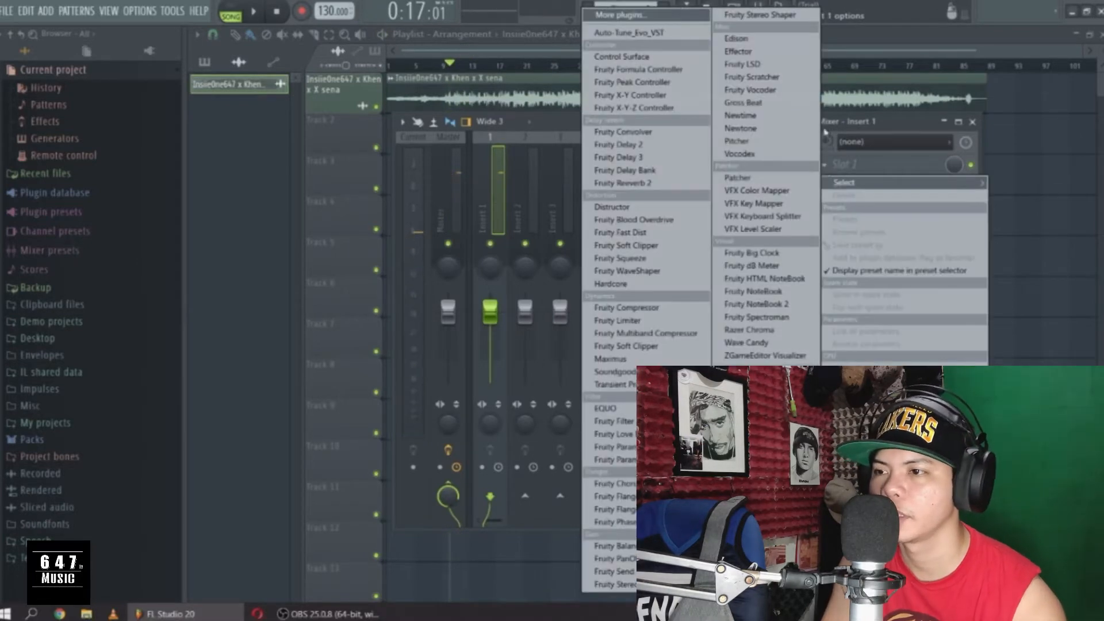
left_click(614, 460)
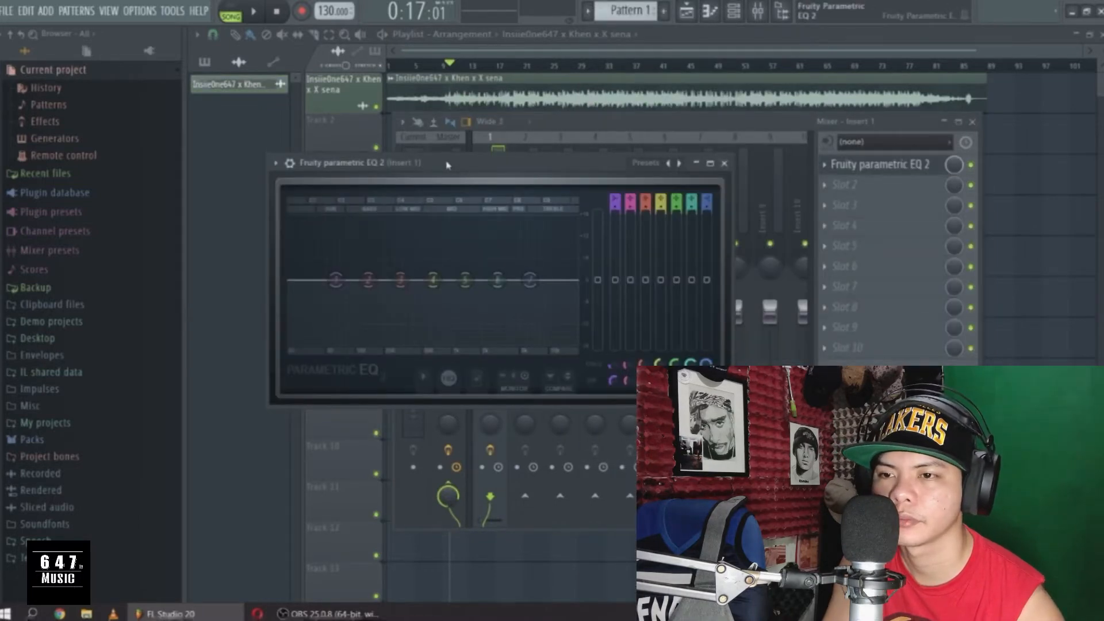
right_click(336, 281)
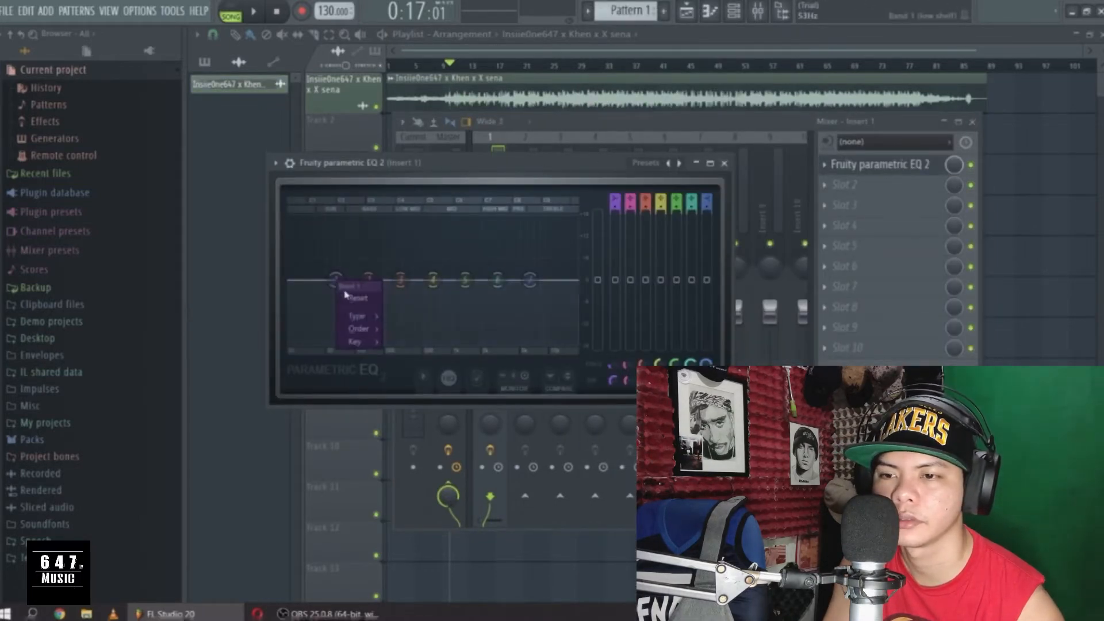
mouse_move(357, 315)
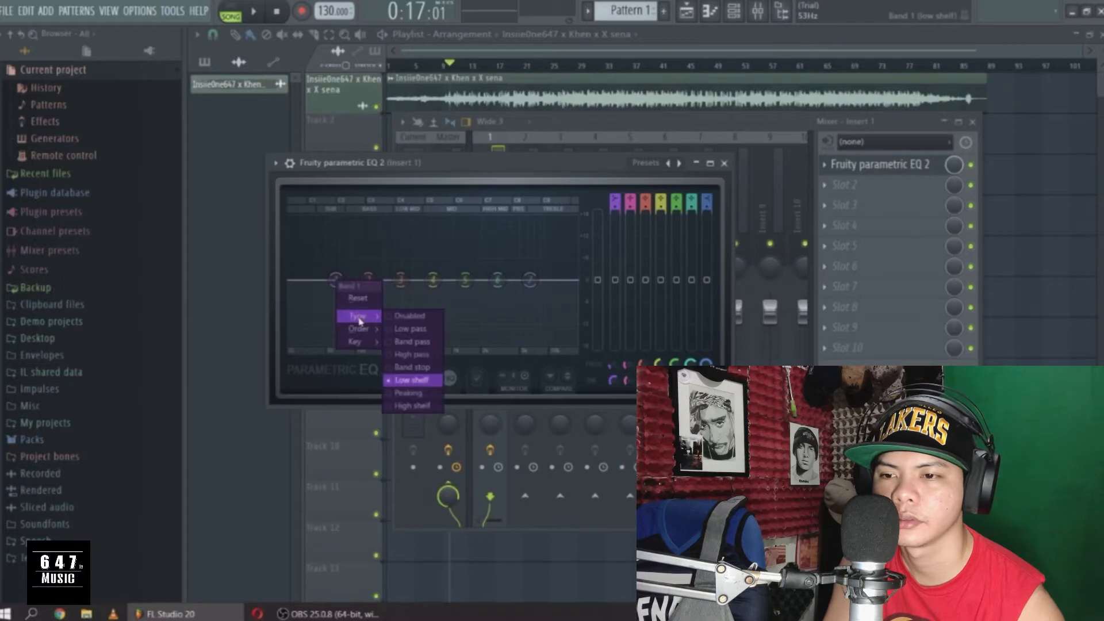
left_click(431, 356)
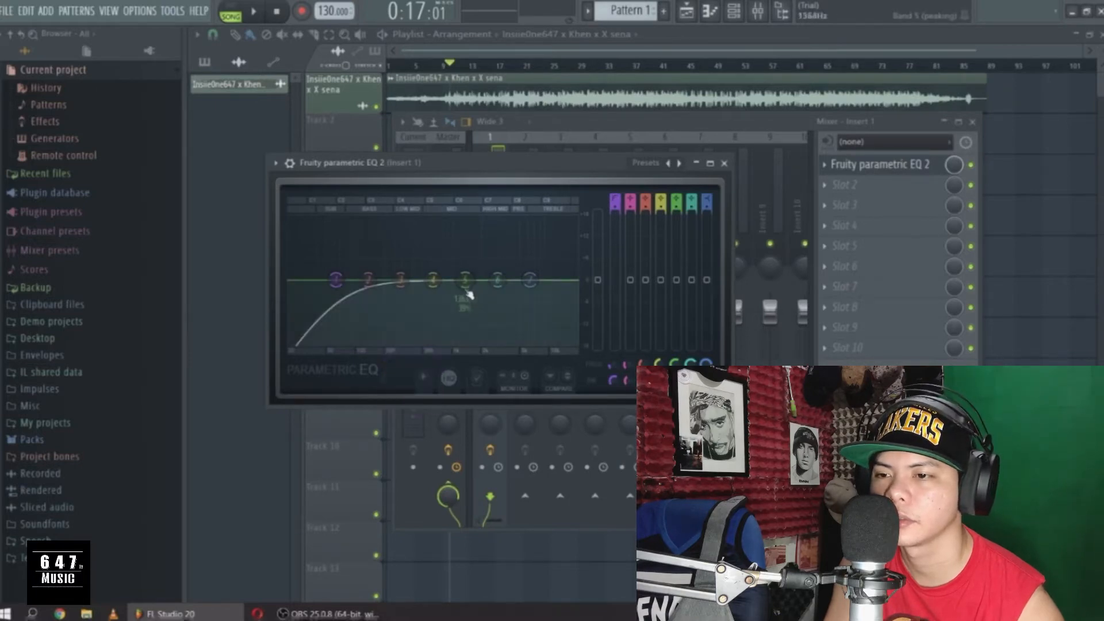
Sweep a boost on EQ band 5 around 1 kHz during playback, then turn it into a narrow cut just below 1 kHz
key("space")
left_click_drag(465, 280, 453, 229)
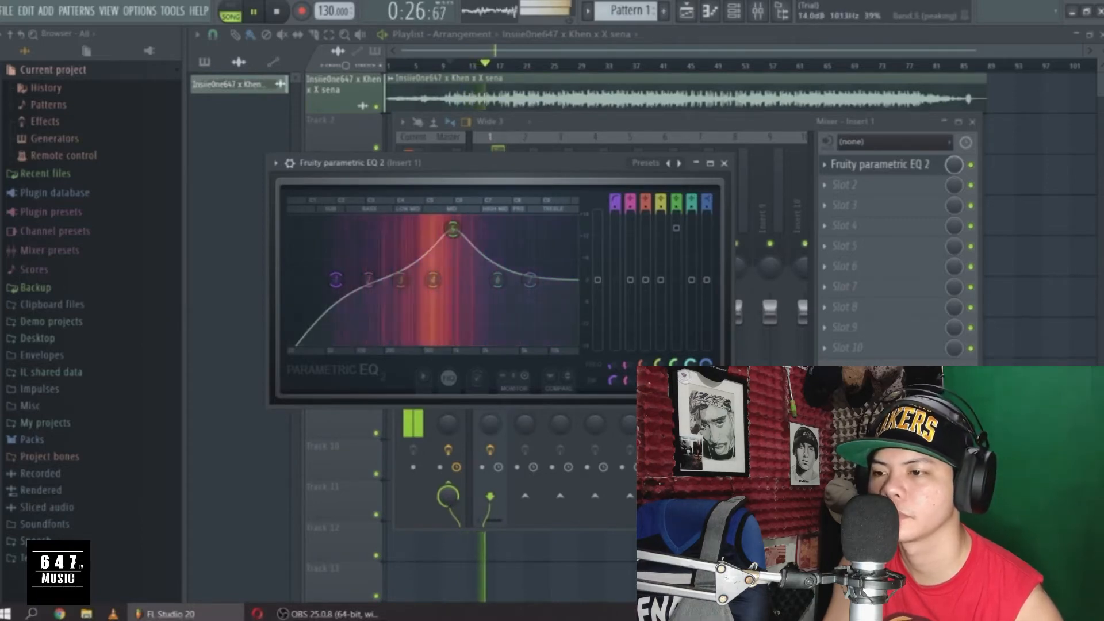
key("space")
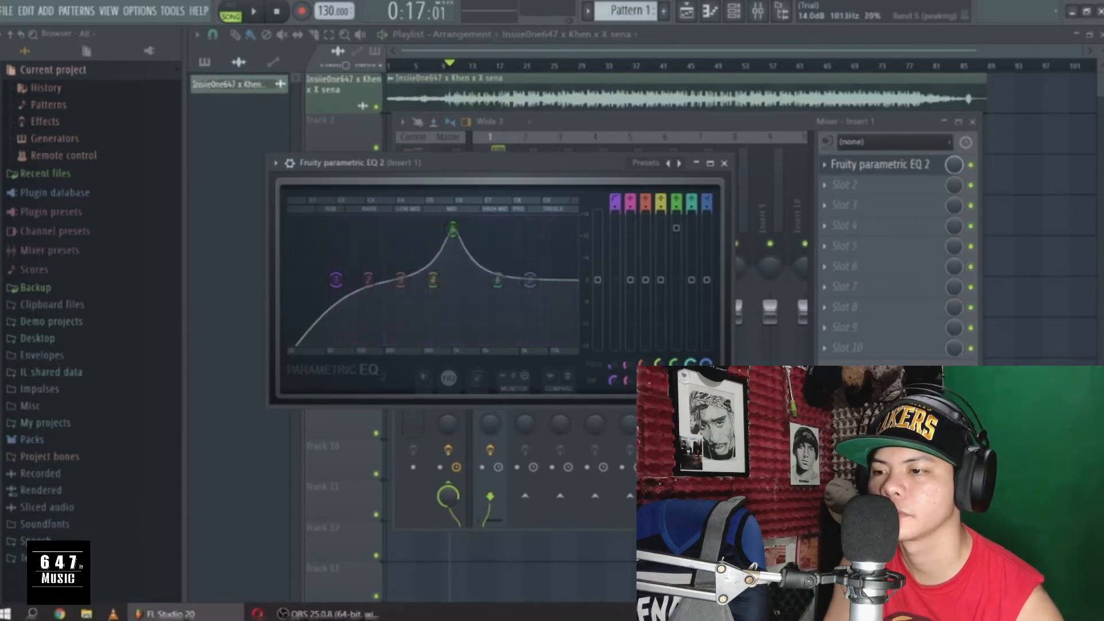
key("space")
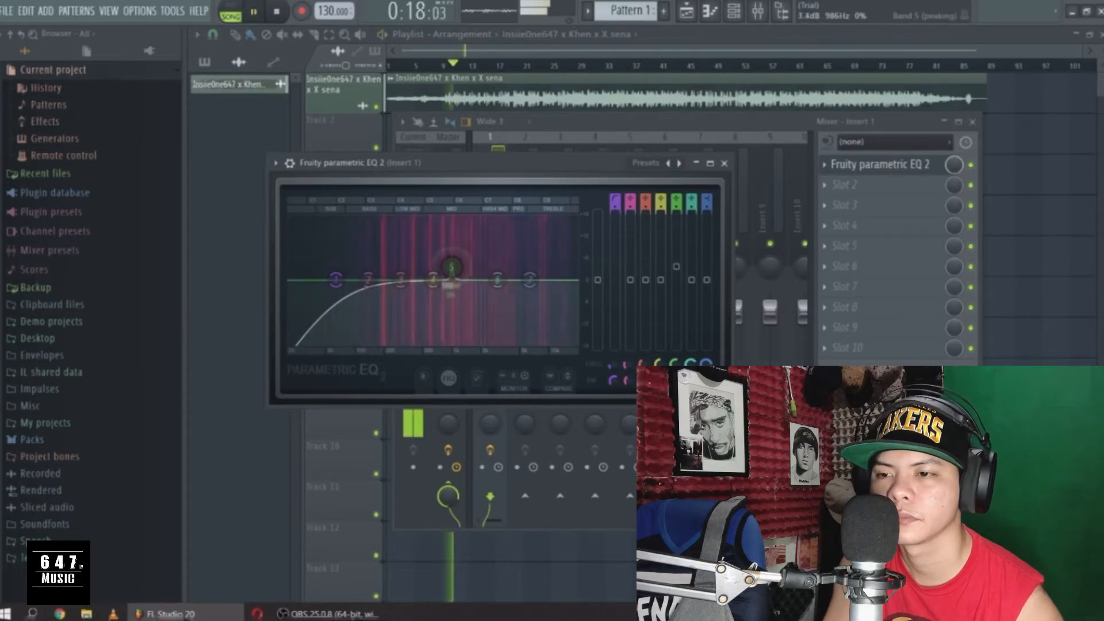
left_click_drag(449, 287, 444, 301)
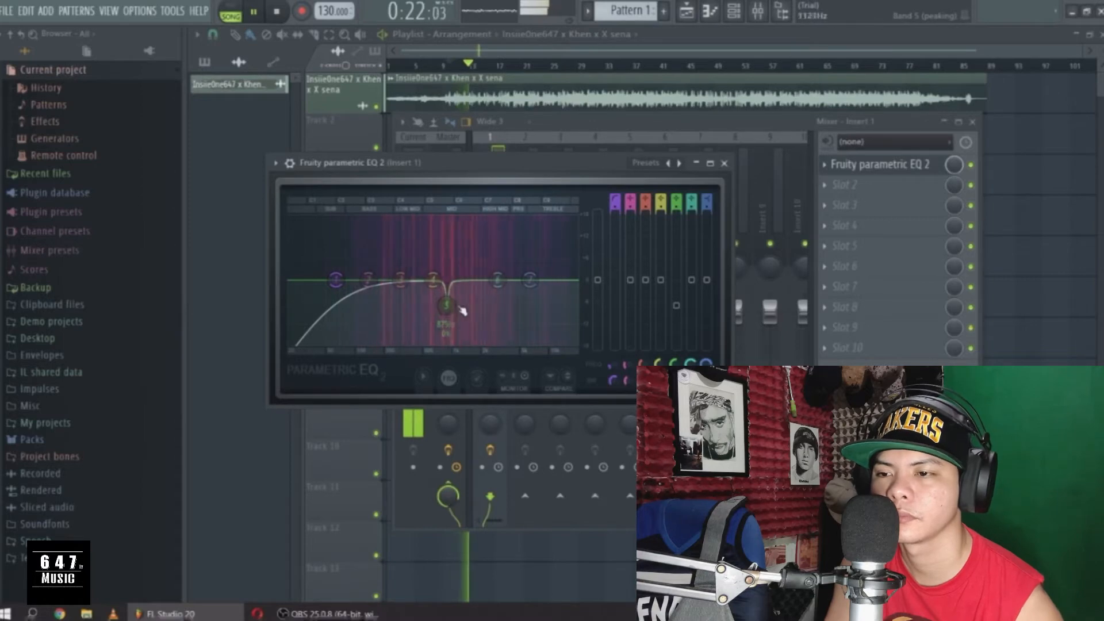
Lower EQ band 6 slightly and shift it toward the mids while the song plays, and close the equalizer
left_click_drag(485, 283, 481, 286)
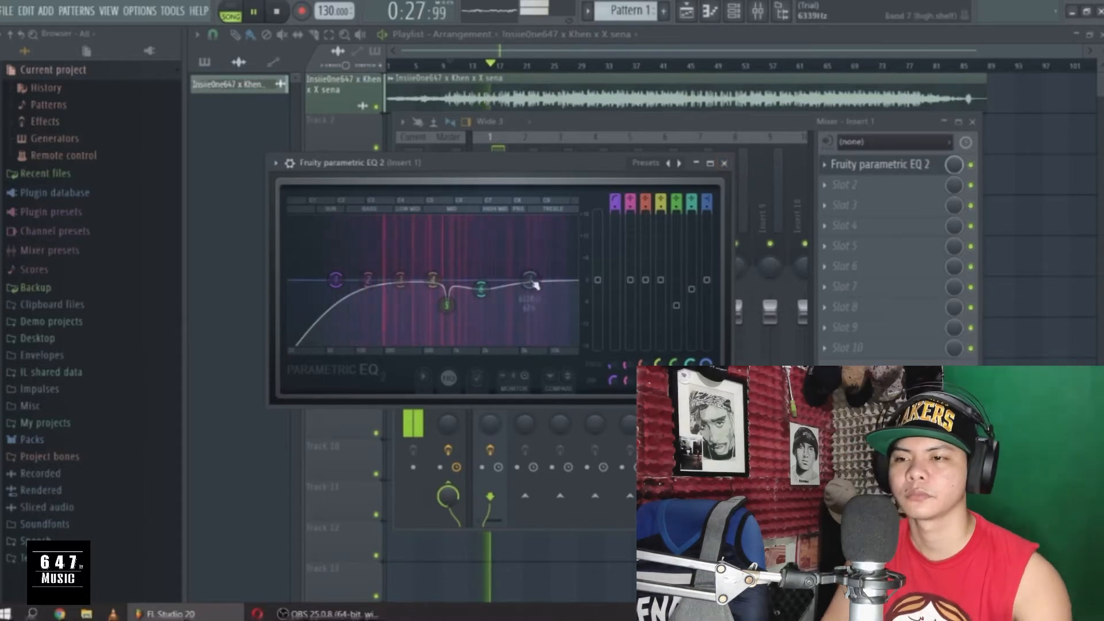
left_click_drag(485, 290, 486, 291)
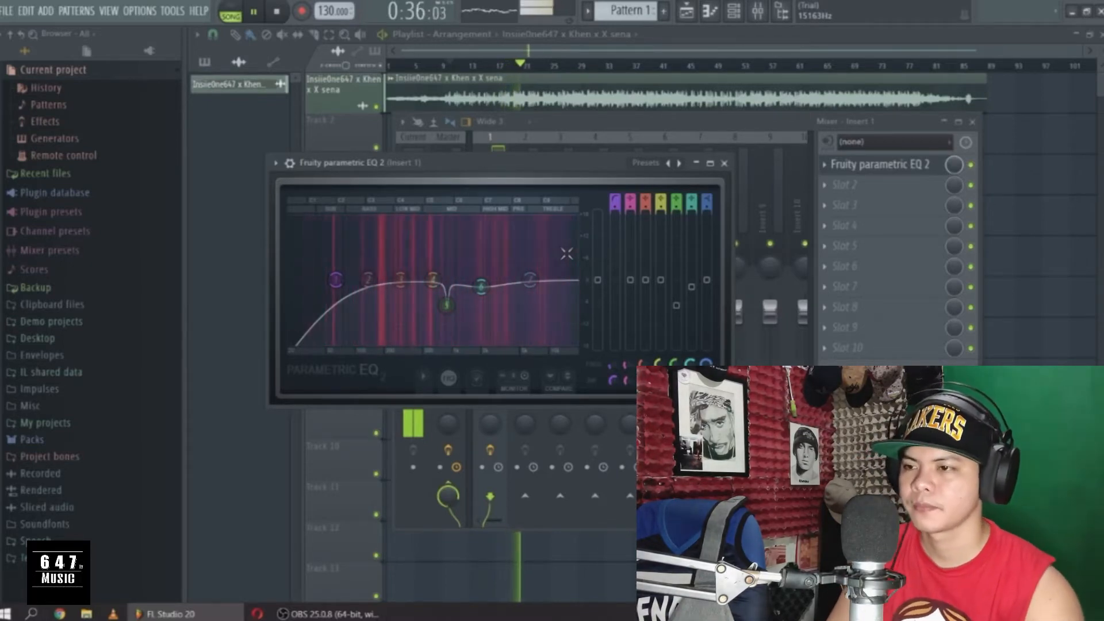
key("space")
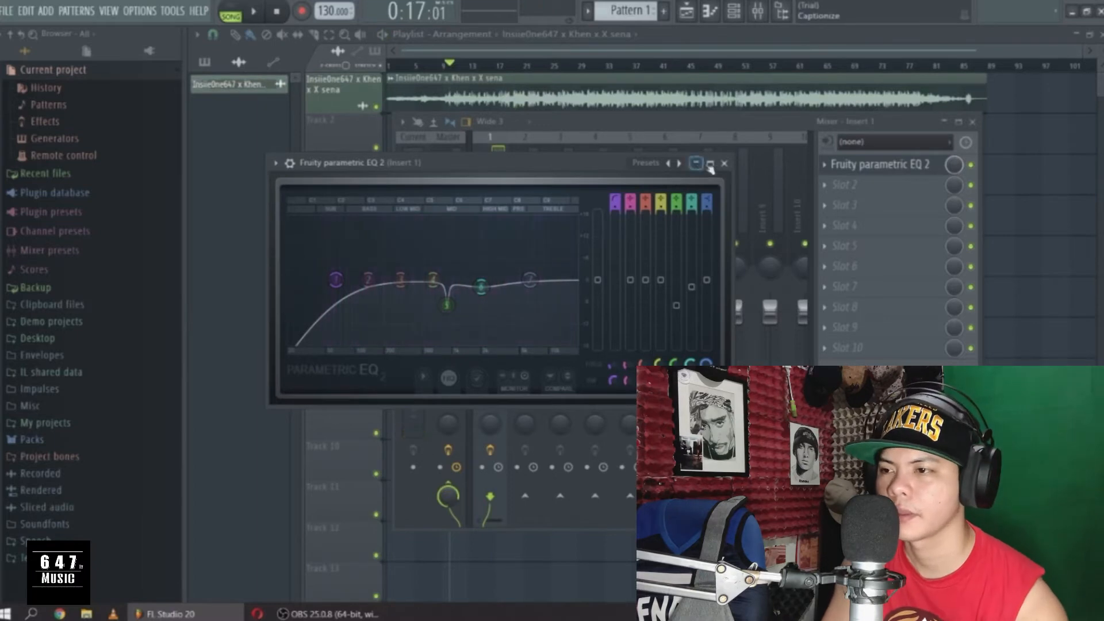
left_click(724, 164)
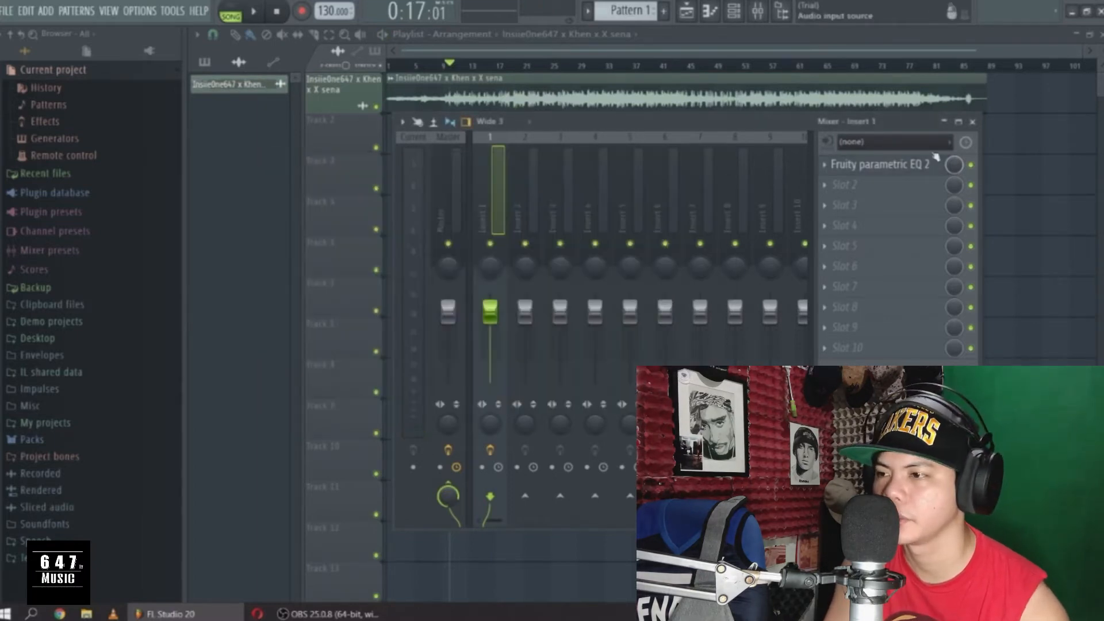
Add a second Fruity Parametric EQ 2 to the second effect slot and set its band 1 to high pass
left_click(827, 188)
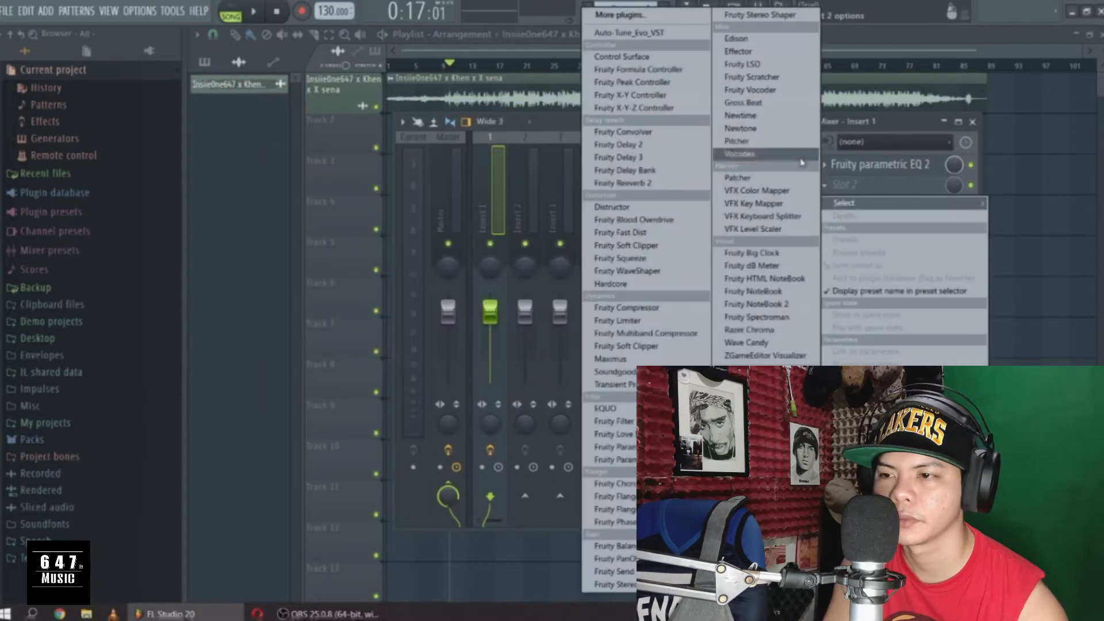
left_click(632, 435)
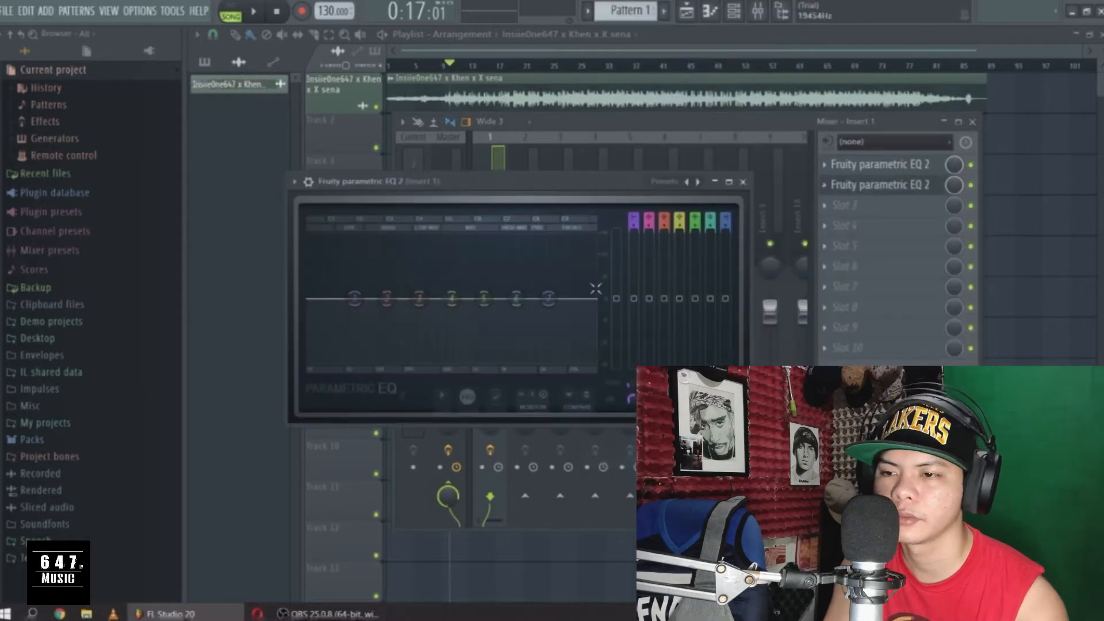
right_click(355, 298)
mouse_move(387, 333)
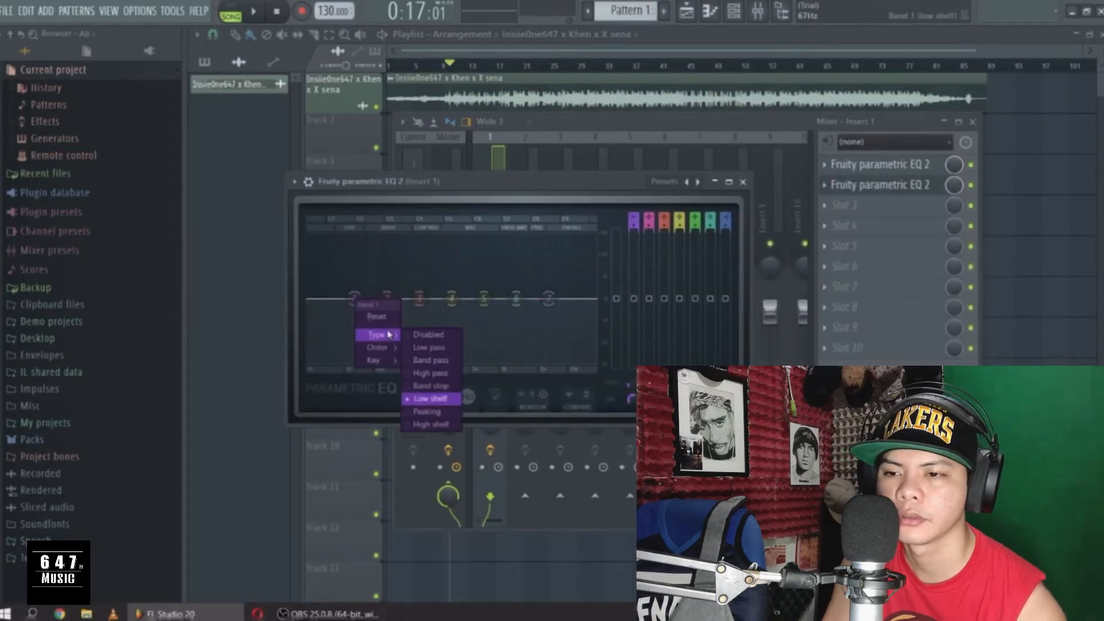
left_click(437, 369)
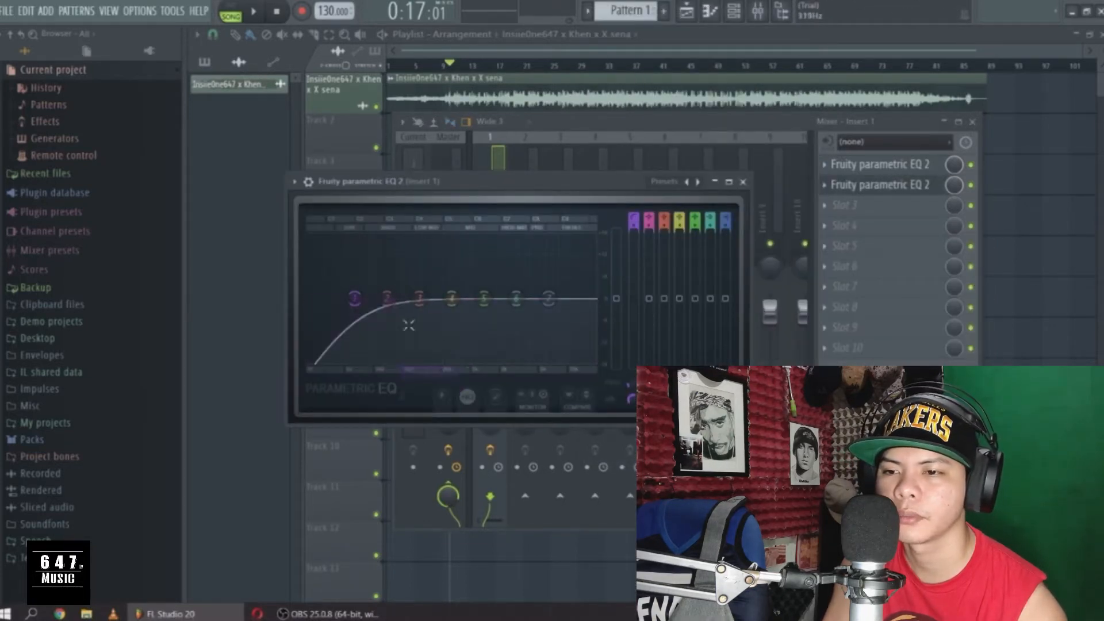
Set the second equalizer's band 1 order to Steep 4, preview the song with it and close the equalizer
right_click(355, 300)
mouse_move(397, 347)
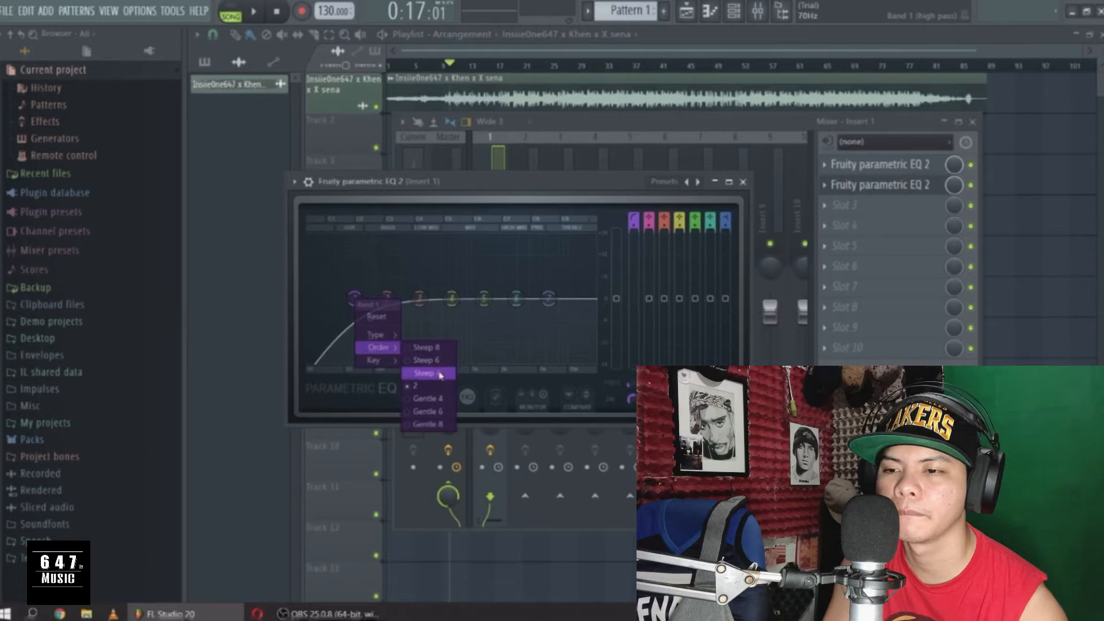
left_click(438, 372)
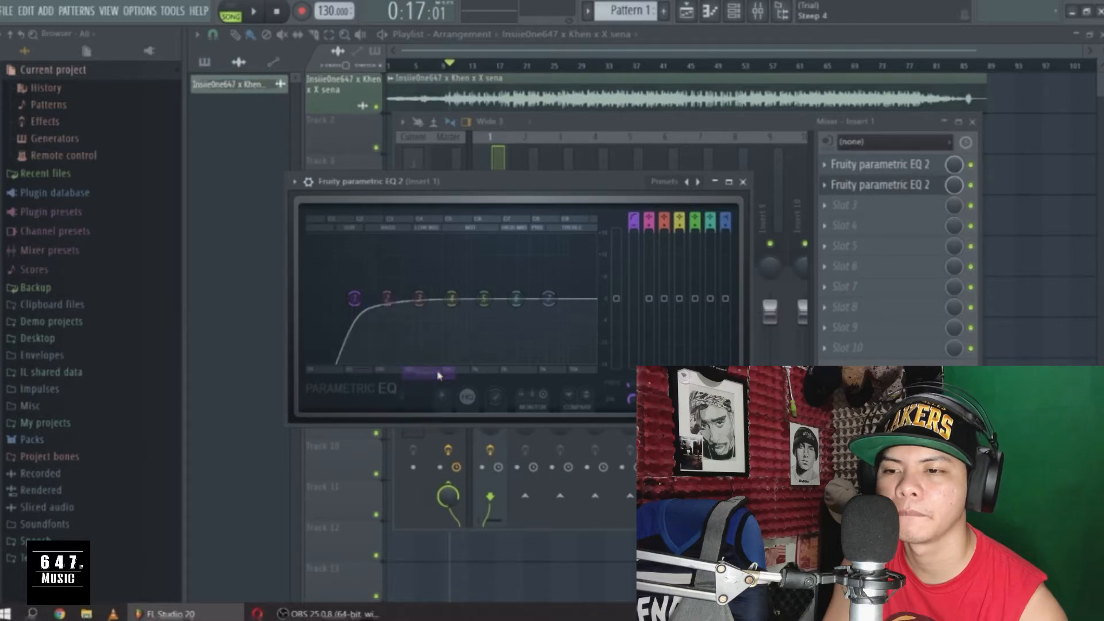
key("space")
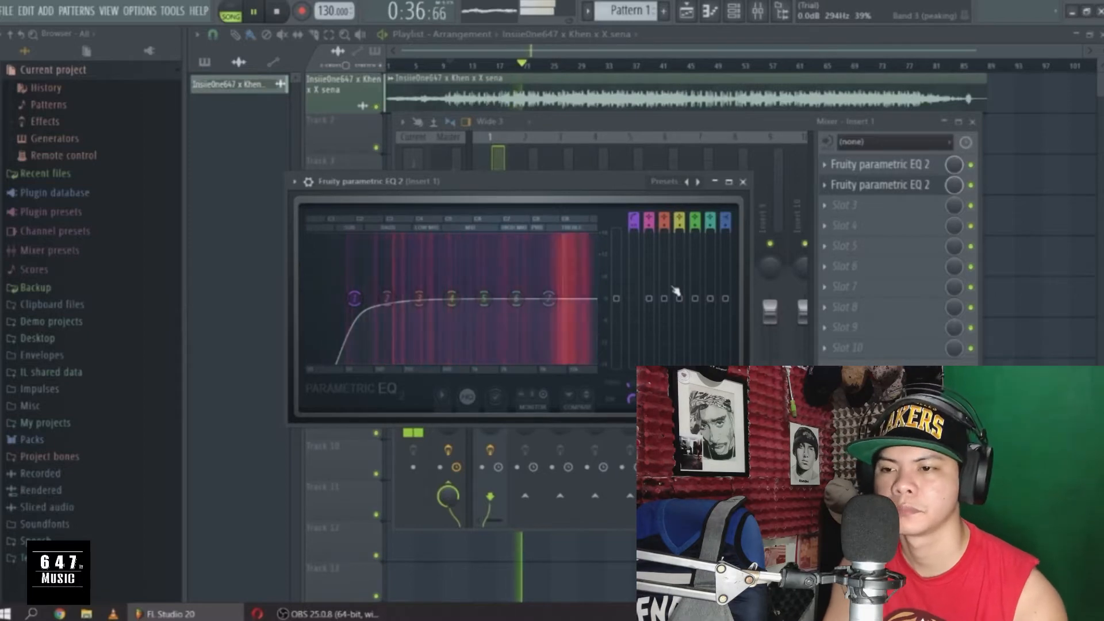
key("space")
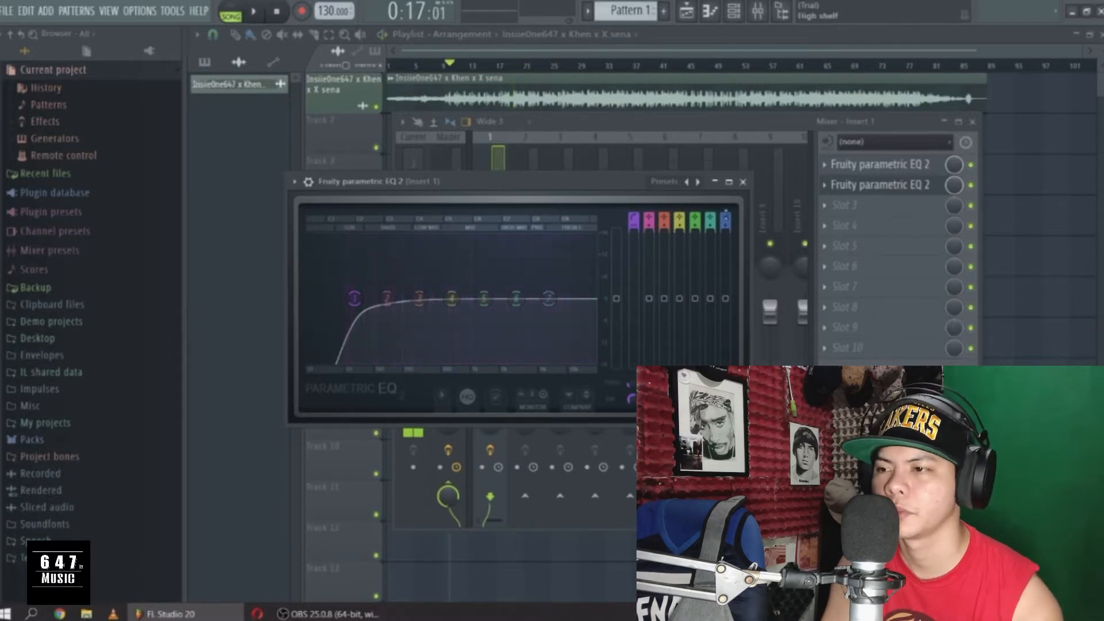
left_click(743, 181)
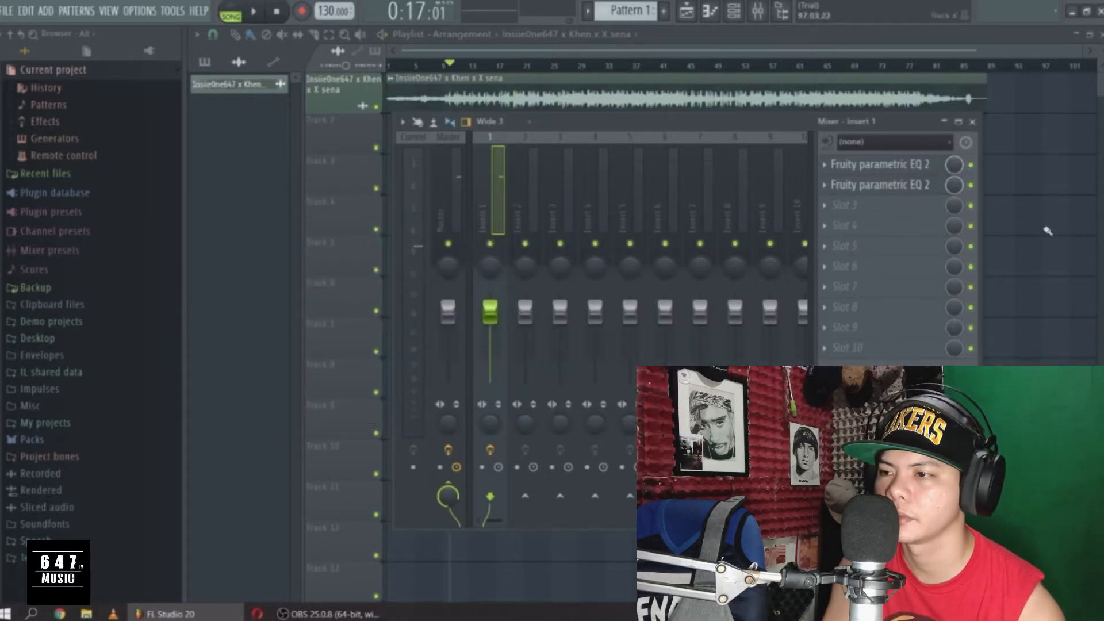
Add Maximus to the third effect slot and load its De-esser narrow-band preset while the song plays
left_click(827, 211)
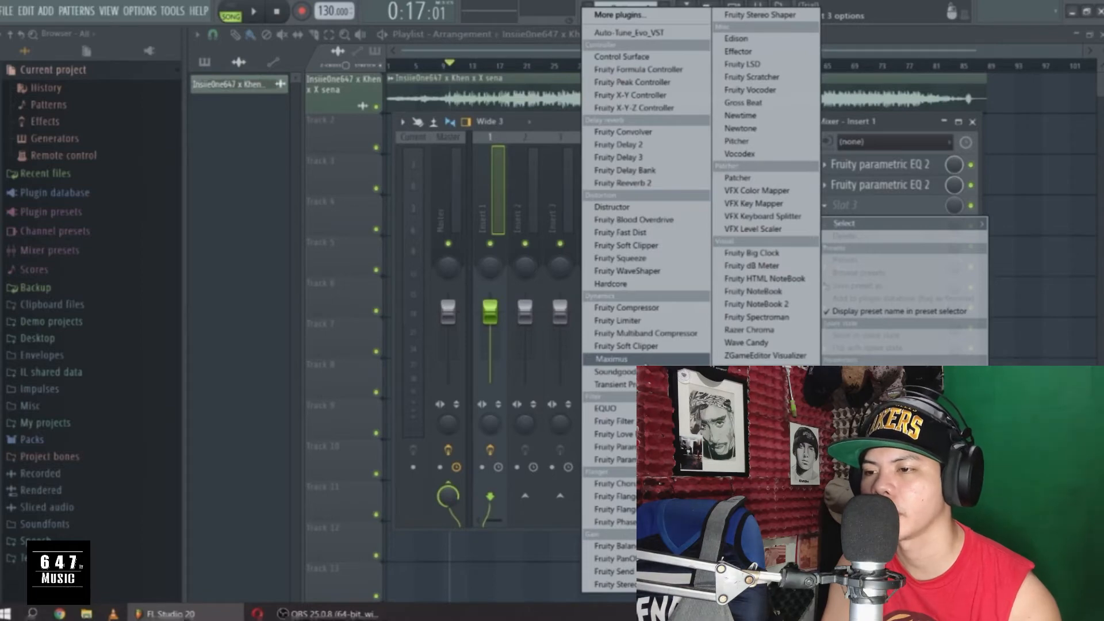
left_click(625, 358)
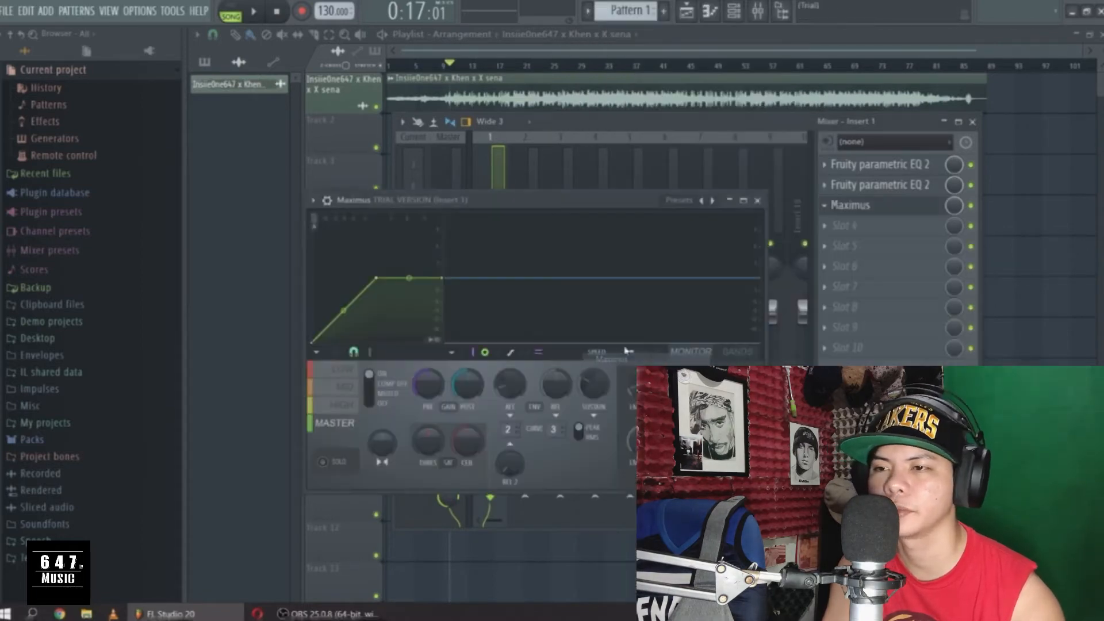
key("space")
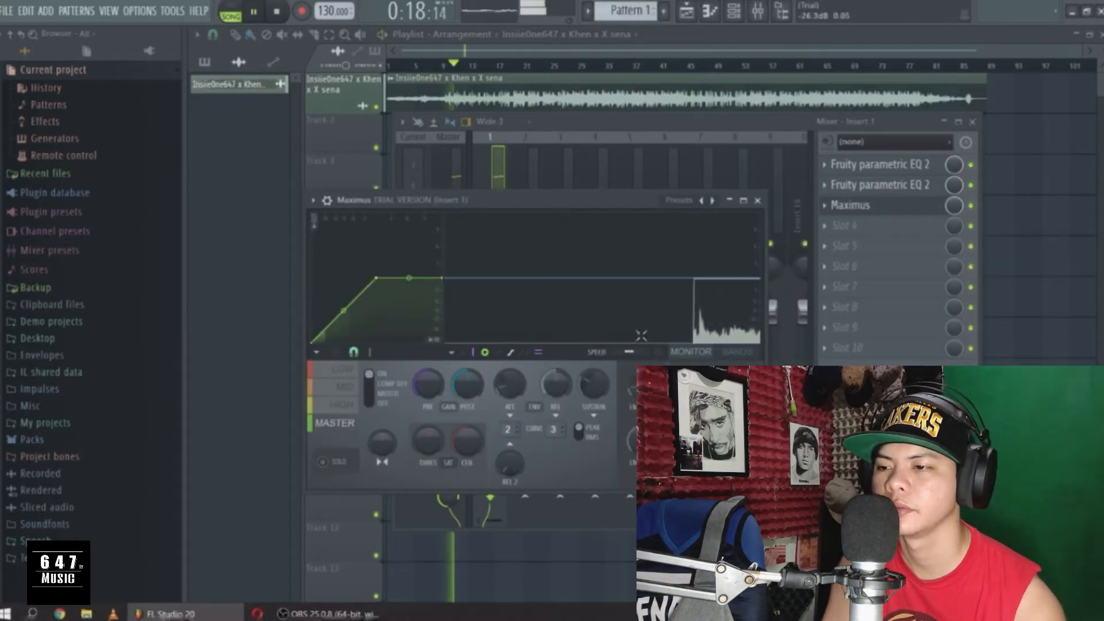
left_click(312, 200)
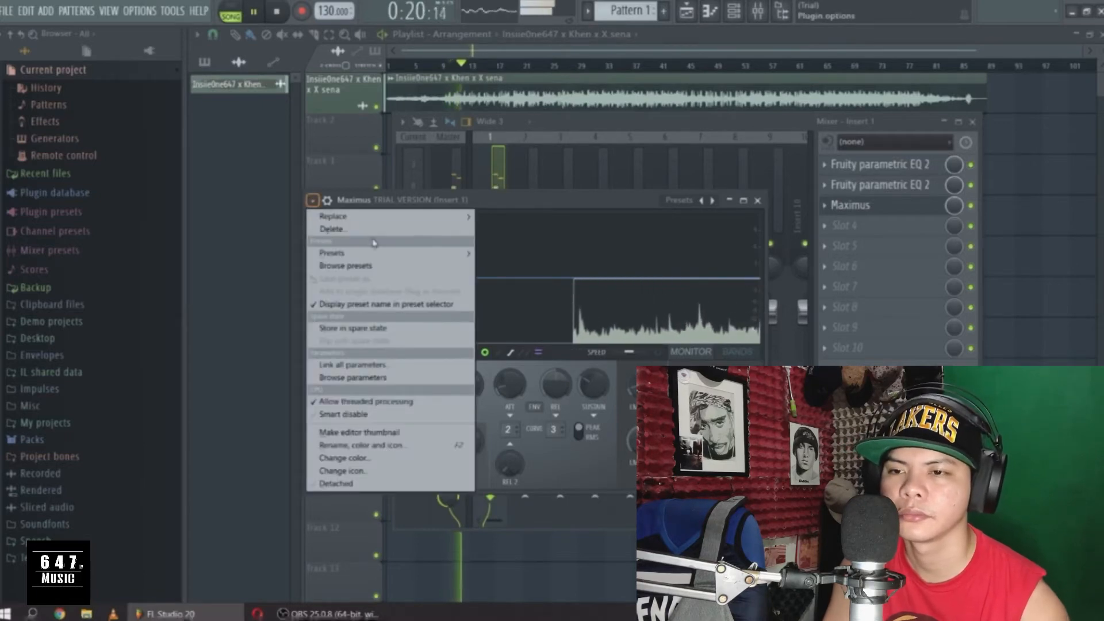
mouse_move(374, 253)
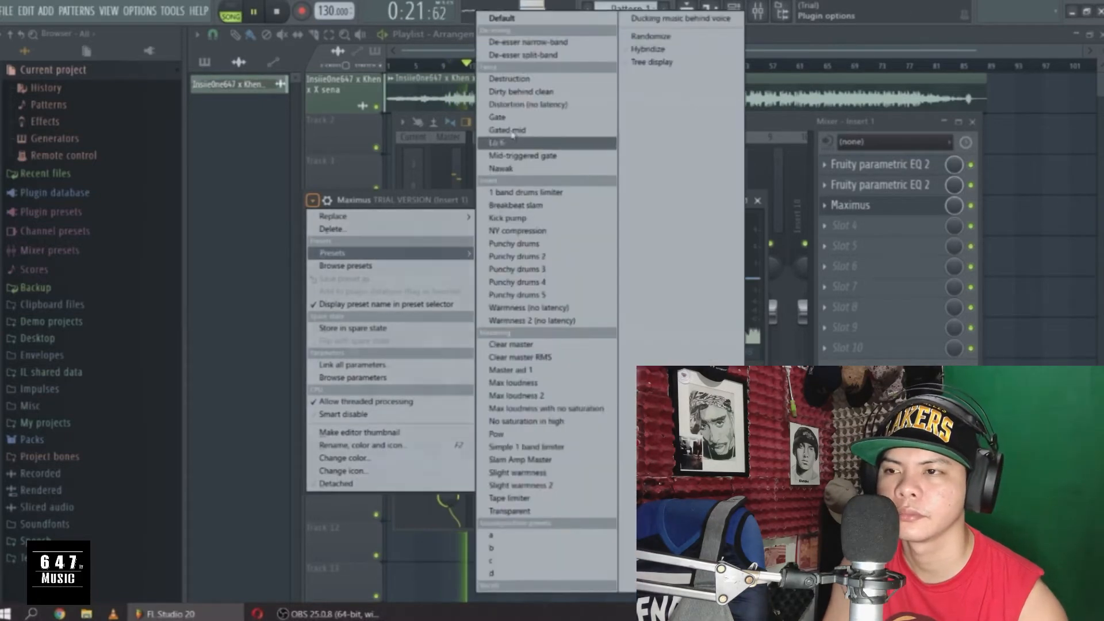
left_click(509, 42)
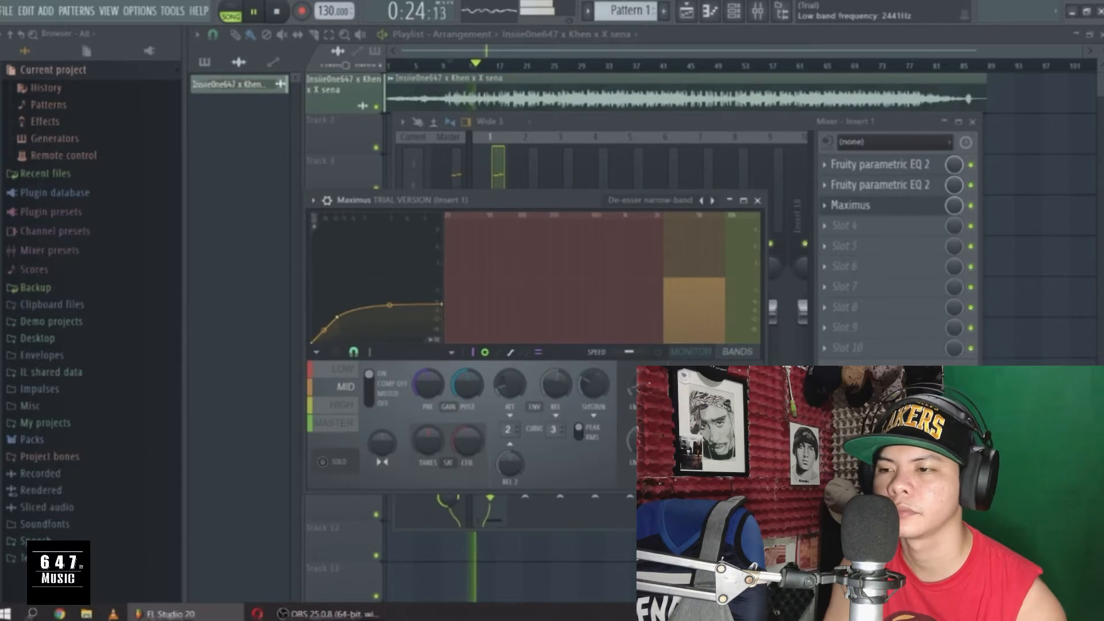
Widen the mid band in Maximus by lowering the low crossover below 100 Hz and the high crossover to about 5 kHz
left_click_drag(663, 276, 522, 276)
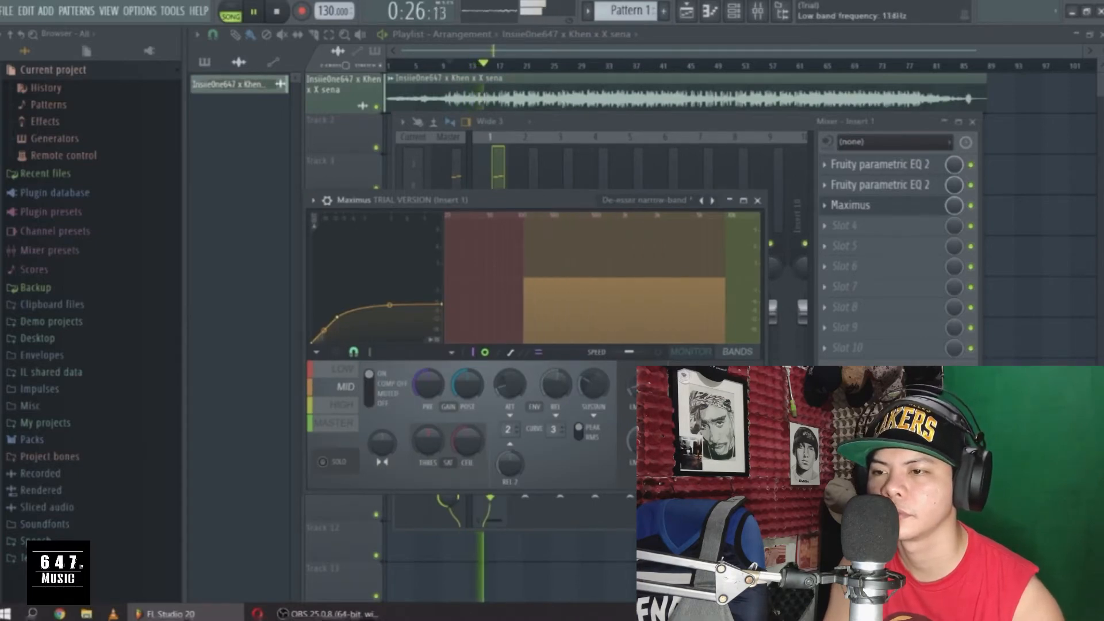
left_click_drag(726, 275, 697, 276)
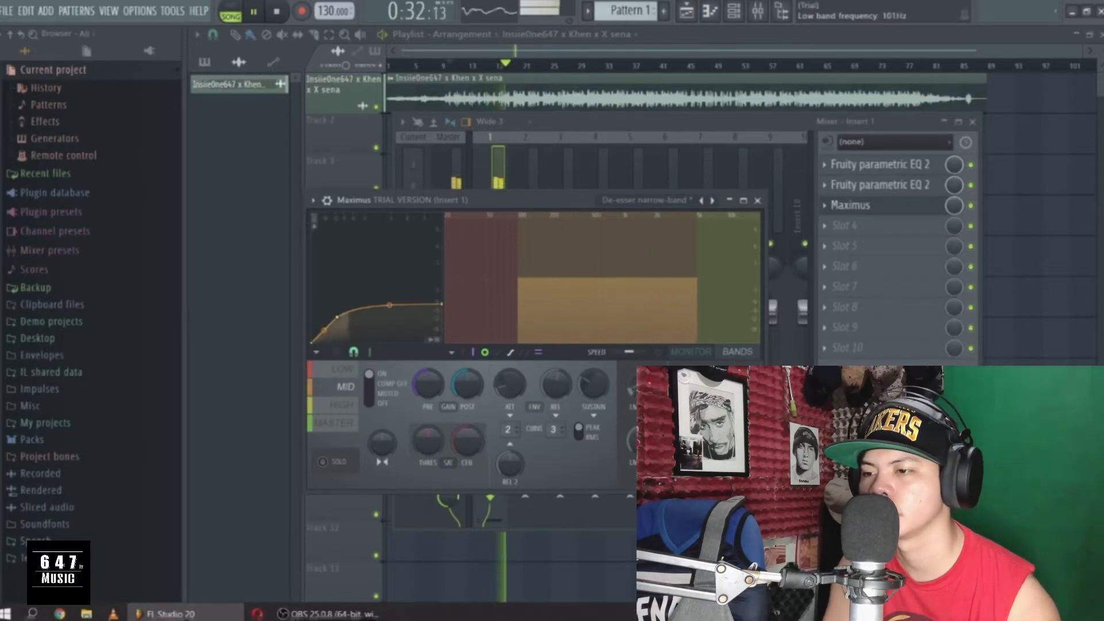
mouse_move(517, 276)
left_mouse_down()
mouse_move(549, 276)
mouse_move(496, 276)
left_mouse_up()
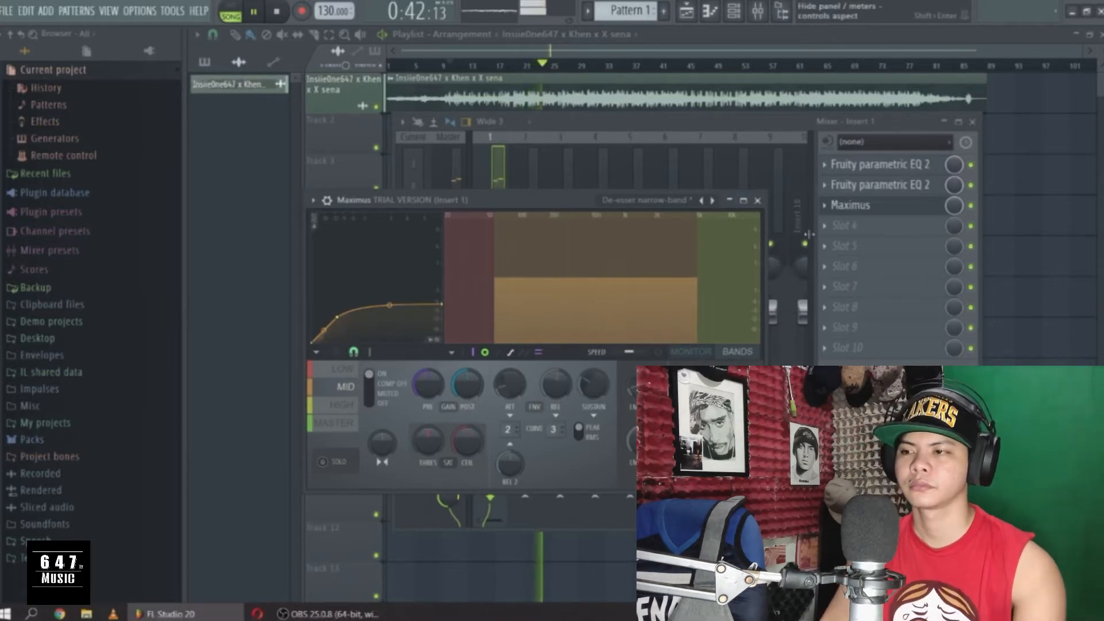
Close Maximus, compare the song with its mix level lowered and at full, and stop playback
left_click(757, 201)
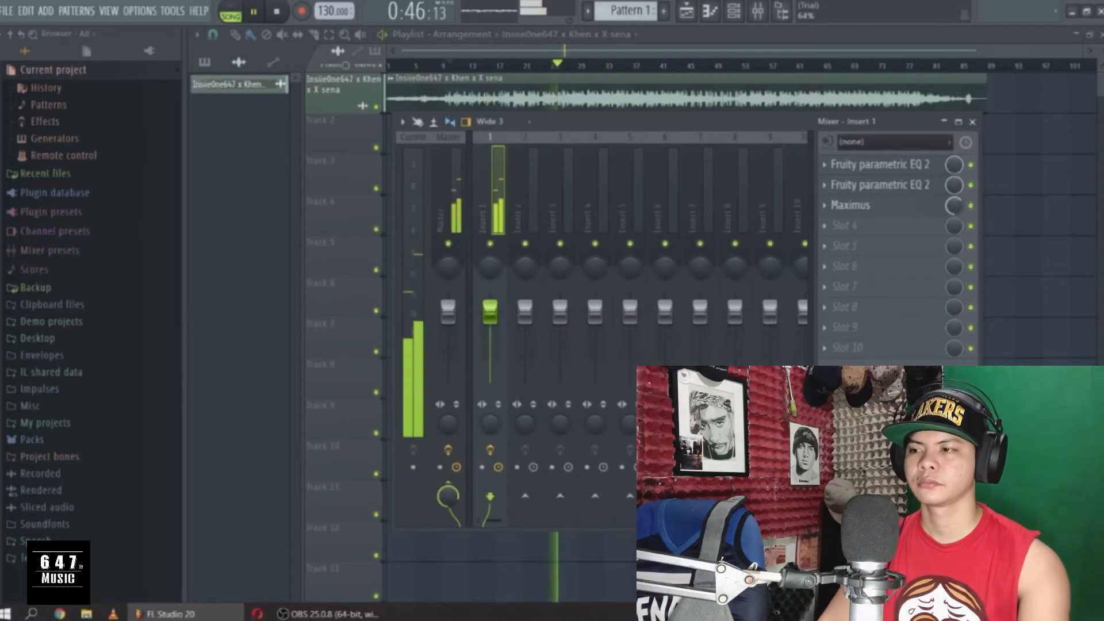
scroll(953, 205, "up", 5)
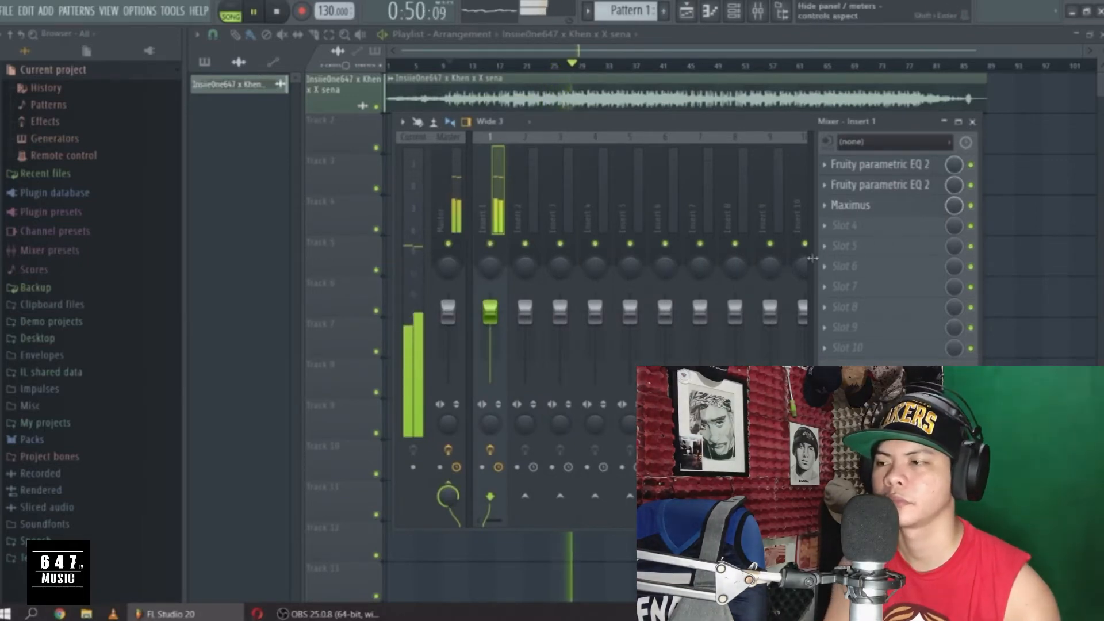
key("space")
Add Soundgoodizer to the fourth effect slot and lower its amount while the song plays
left_click(827, 229)
mouse_move(844, 244)
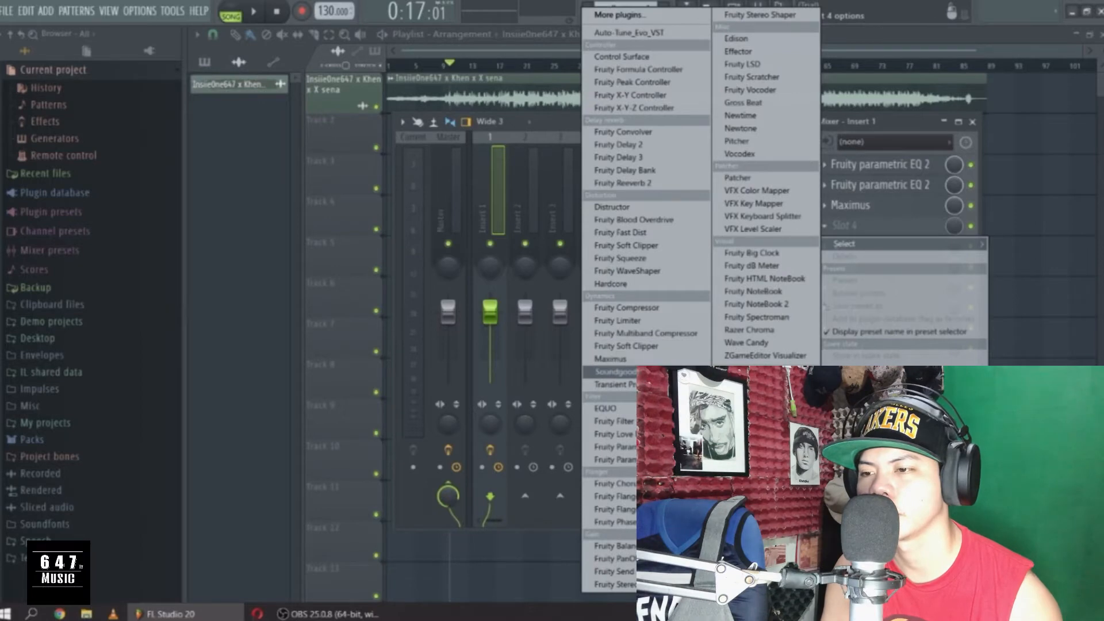
left_click(679, 371)
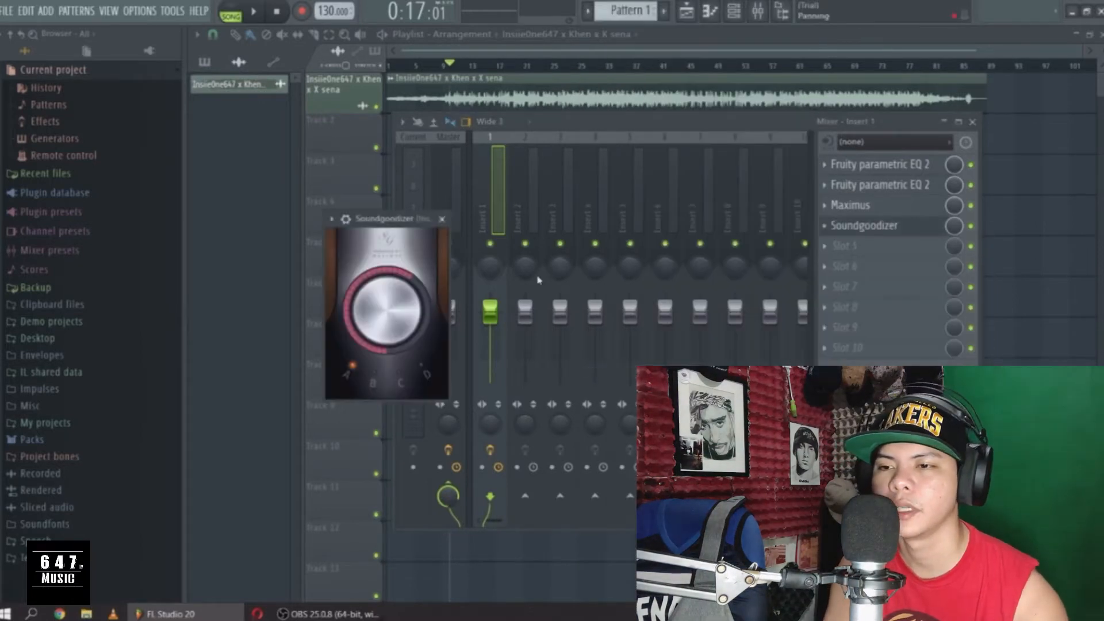
key("space")
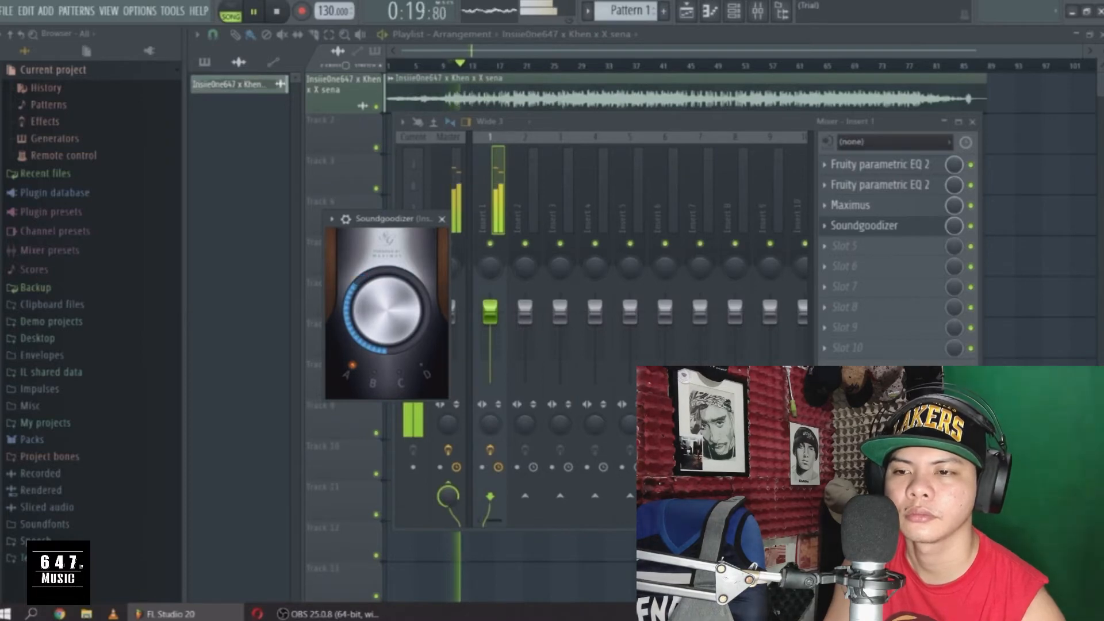
Try Soundgoodizer mode B during playback and return to mode A
left_click(378, 373)
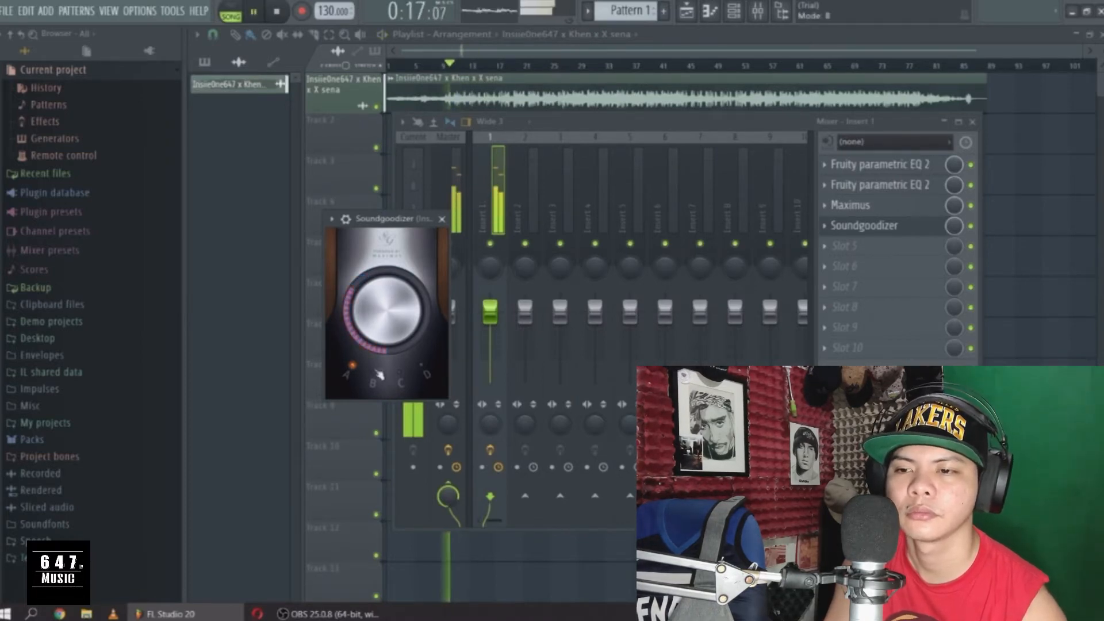
left_click(377, 379)
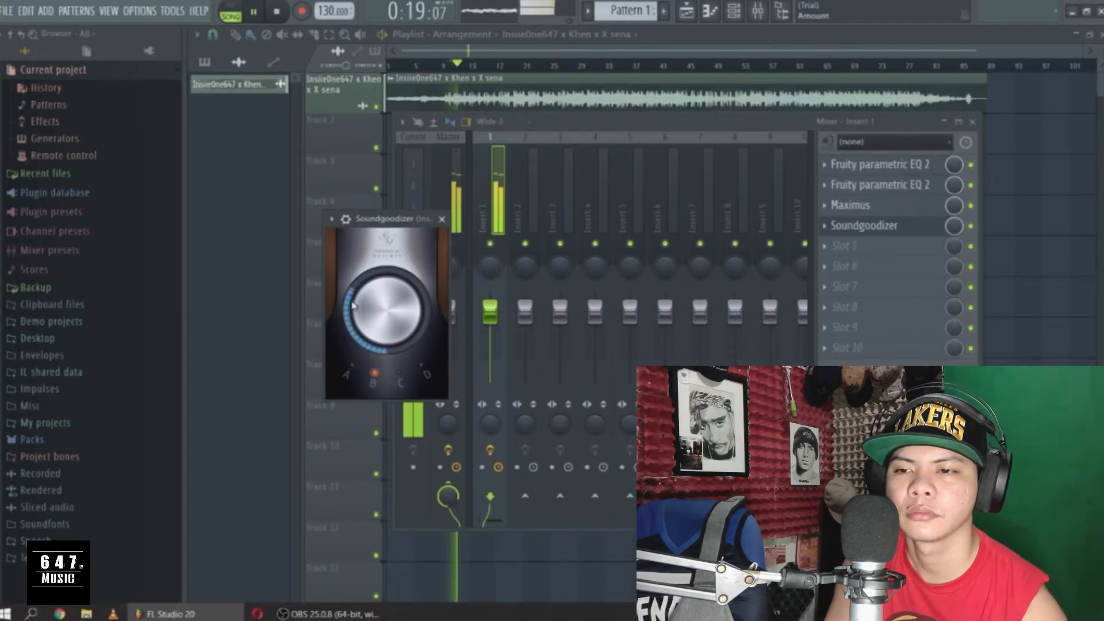
left_click(401, 377)
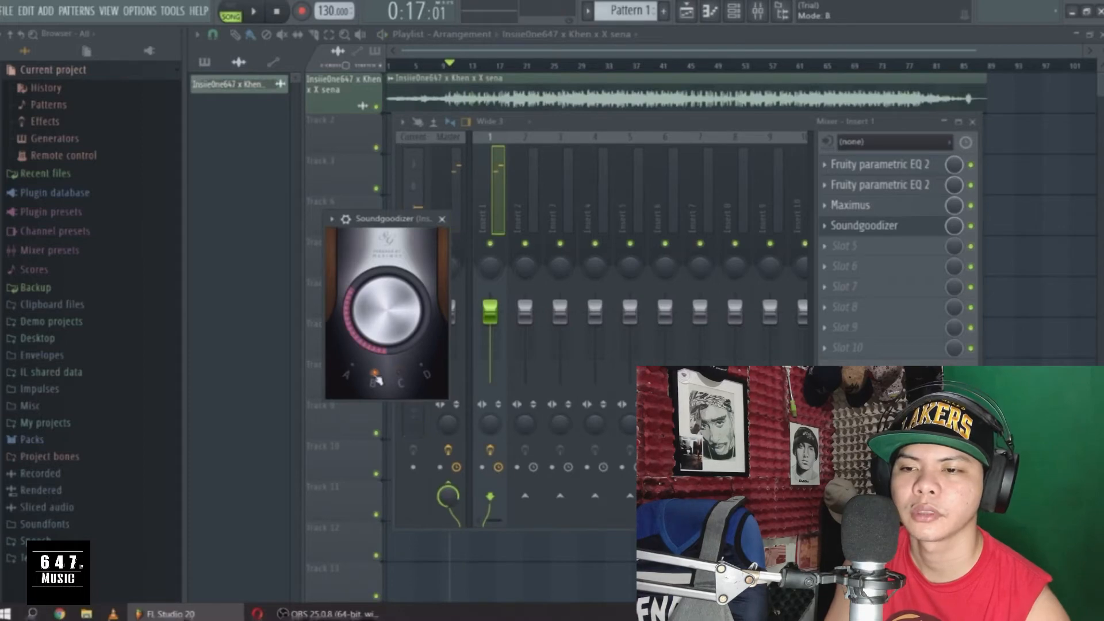
key("space")
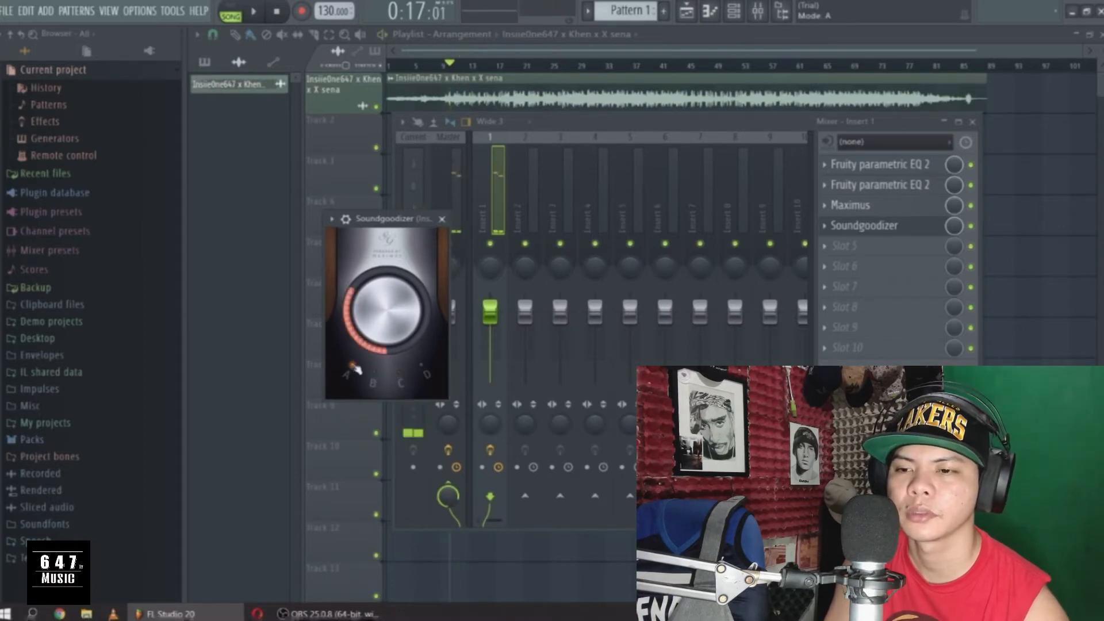
Fine-tune the Soundgoodizer amount in mode A by repeatedly playing and stopping the song
key("space")
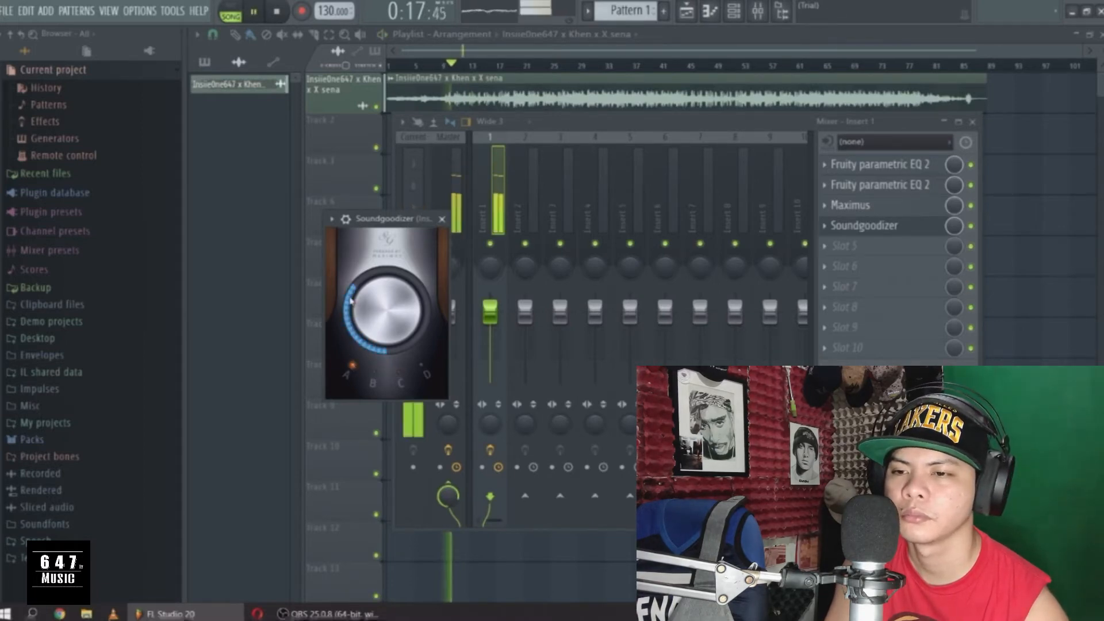
key("space")
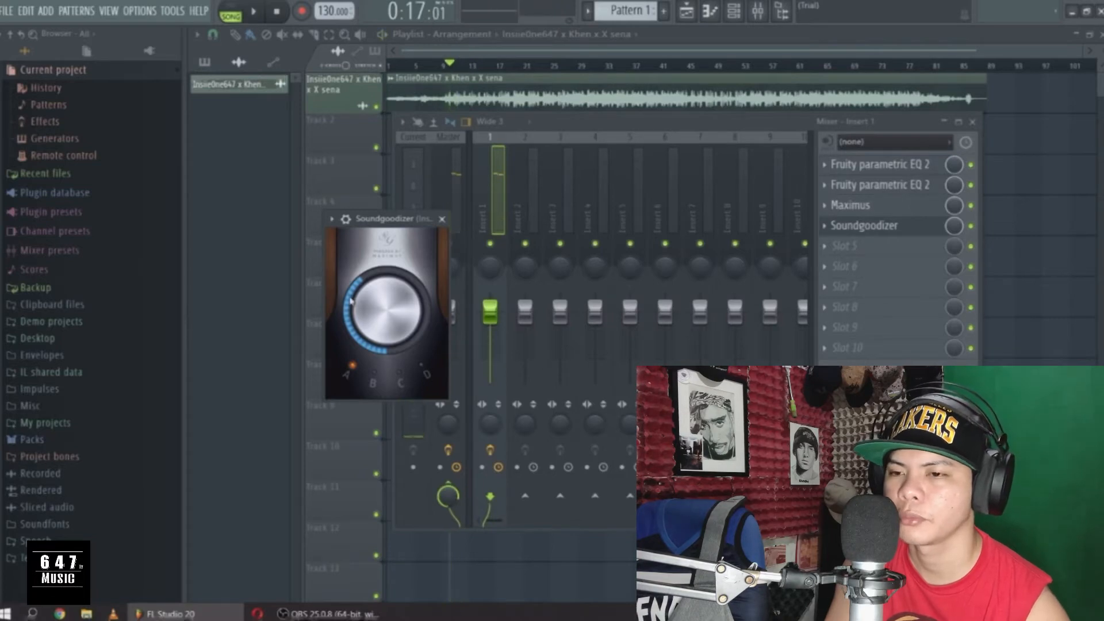
key("space")
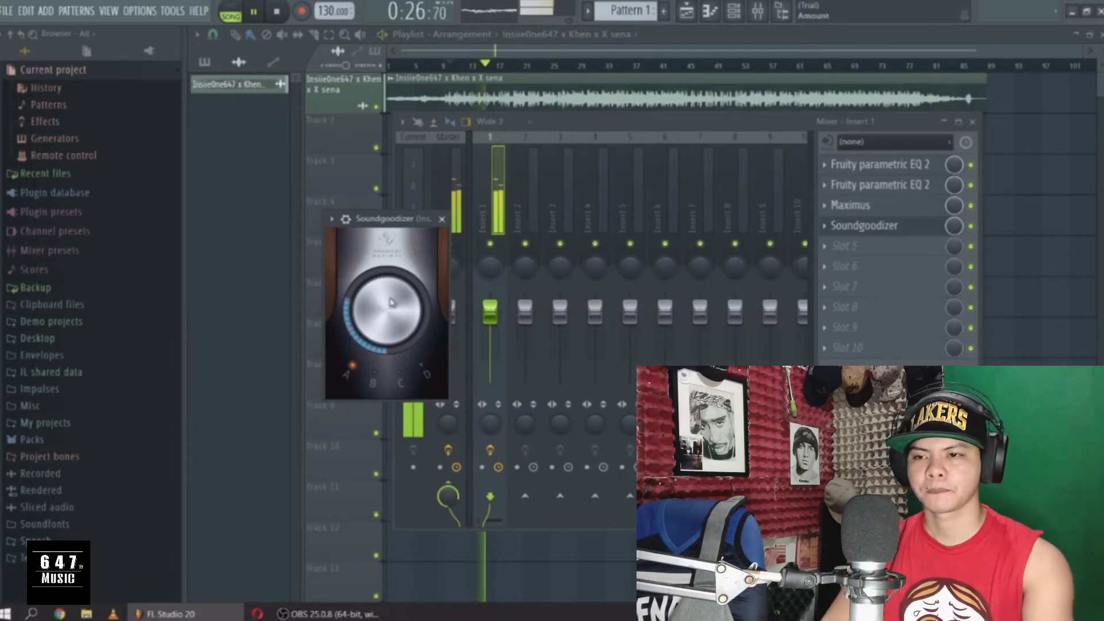
key("space")
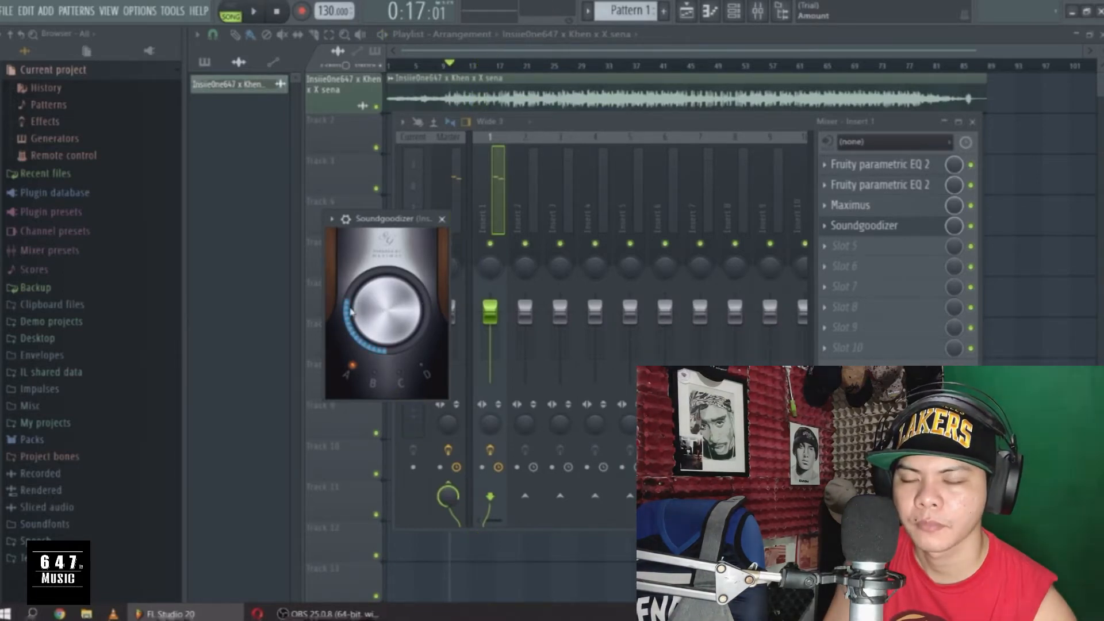
key("space")
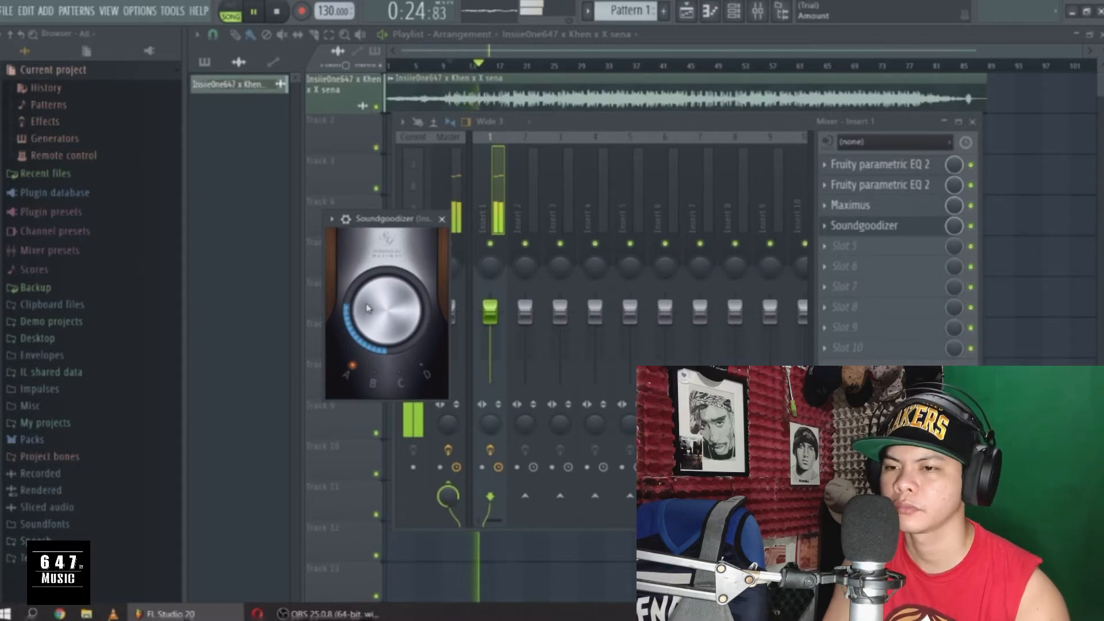
key("space")
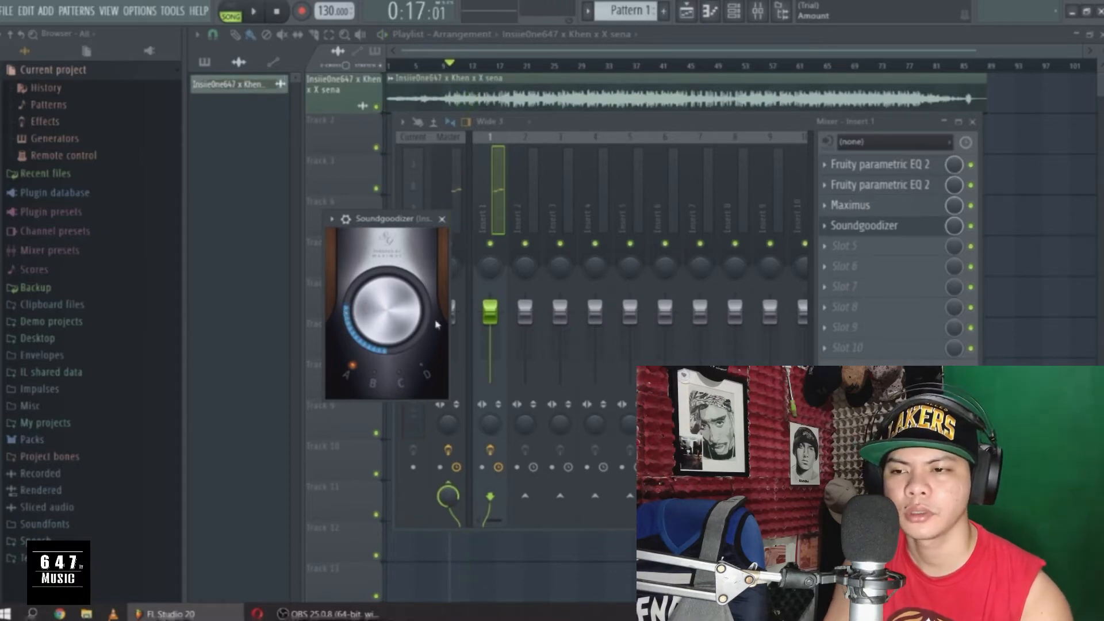
key("space")
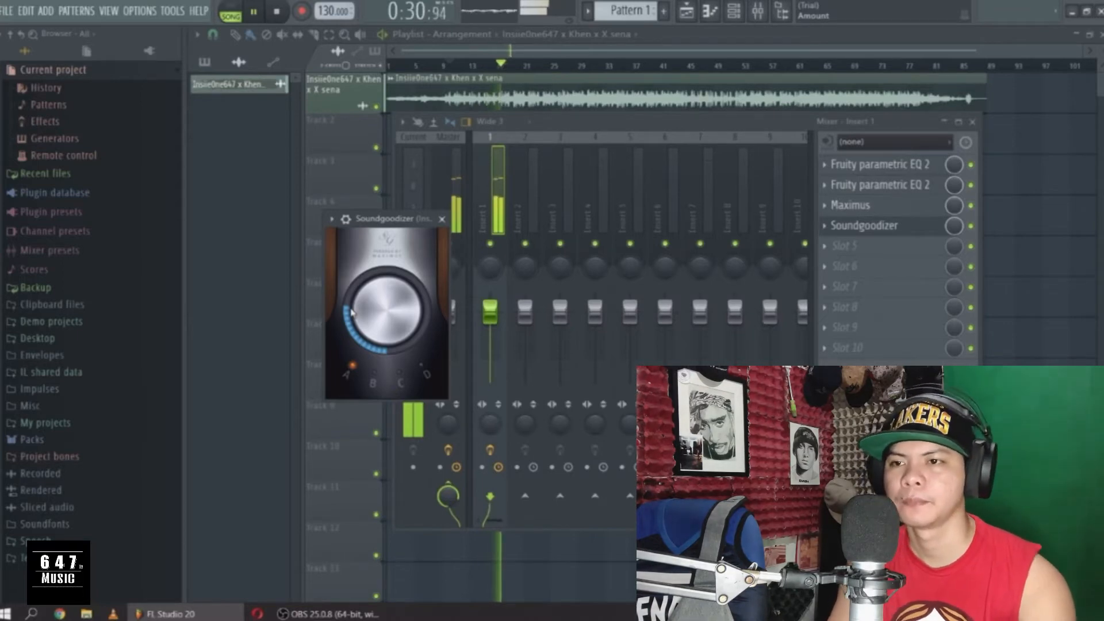
key("space")
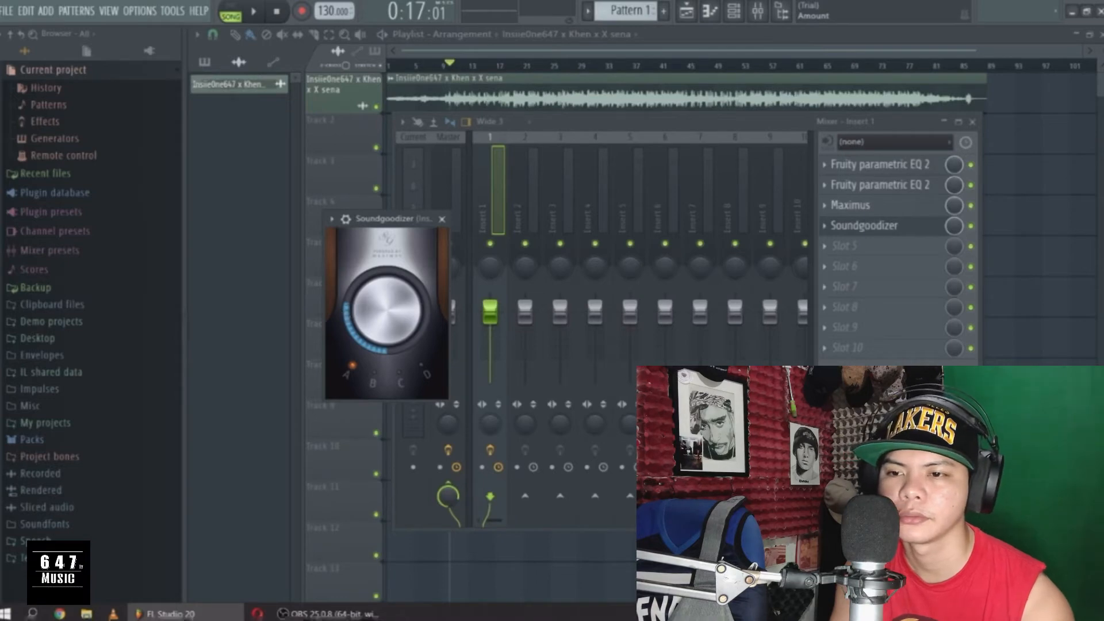
key("space")
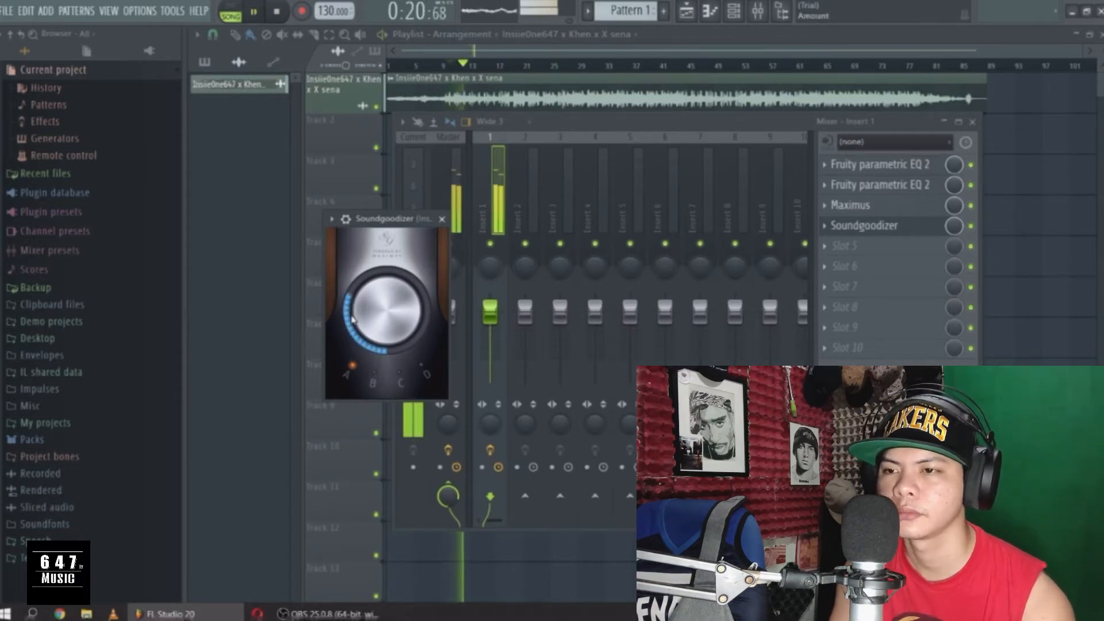
key("space")
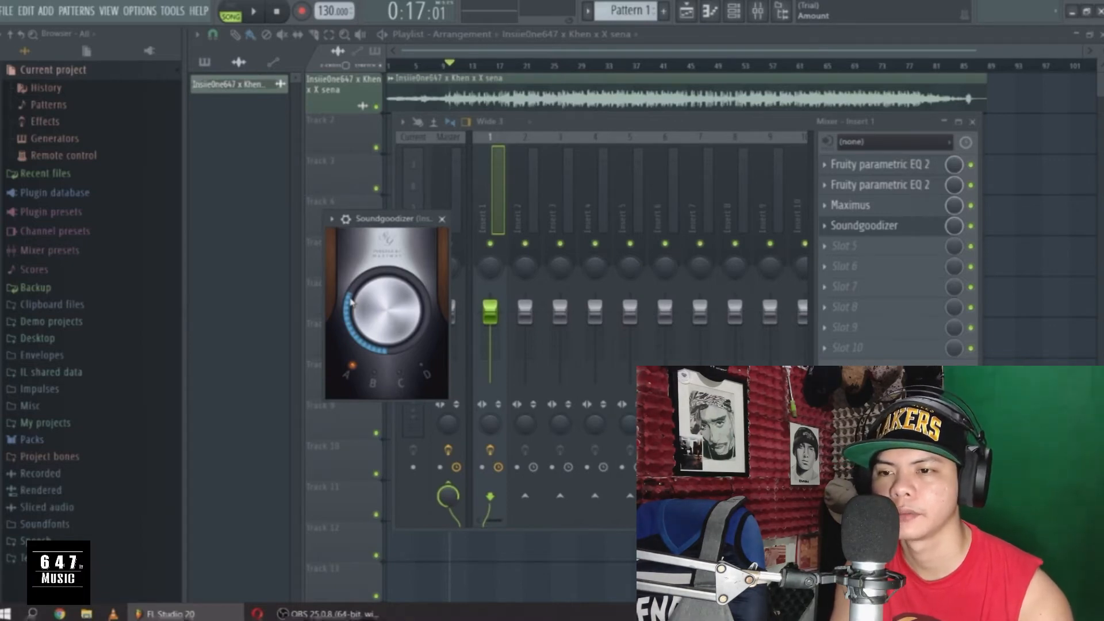
key("space")
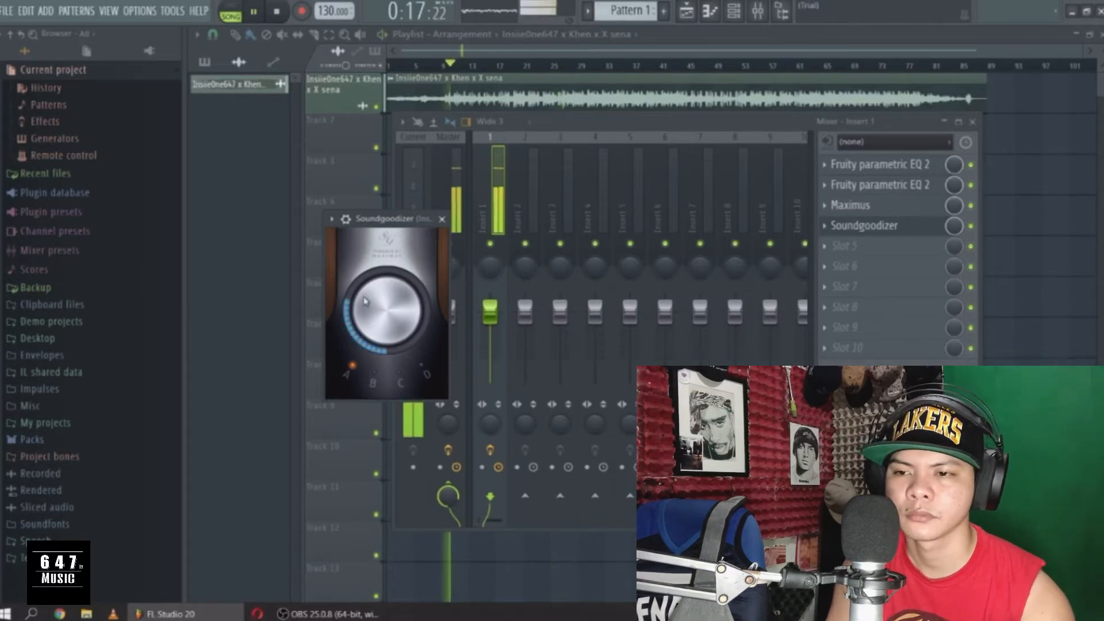
key("space")
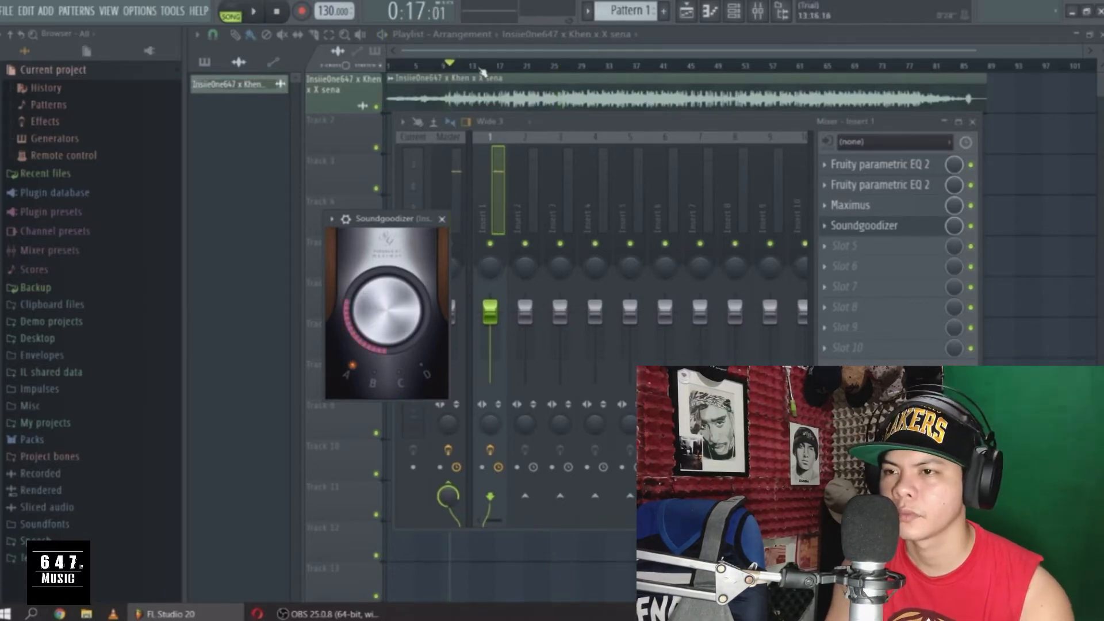
Play the song from around bars 17, 21 and 27, and bring up its Insert 1 mixer track through the audio clip's settings
left_click(502, 69)
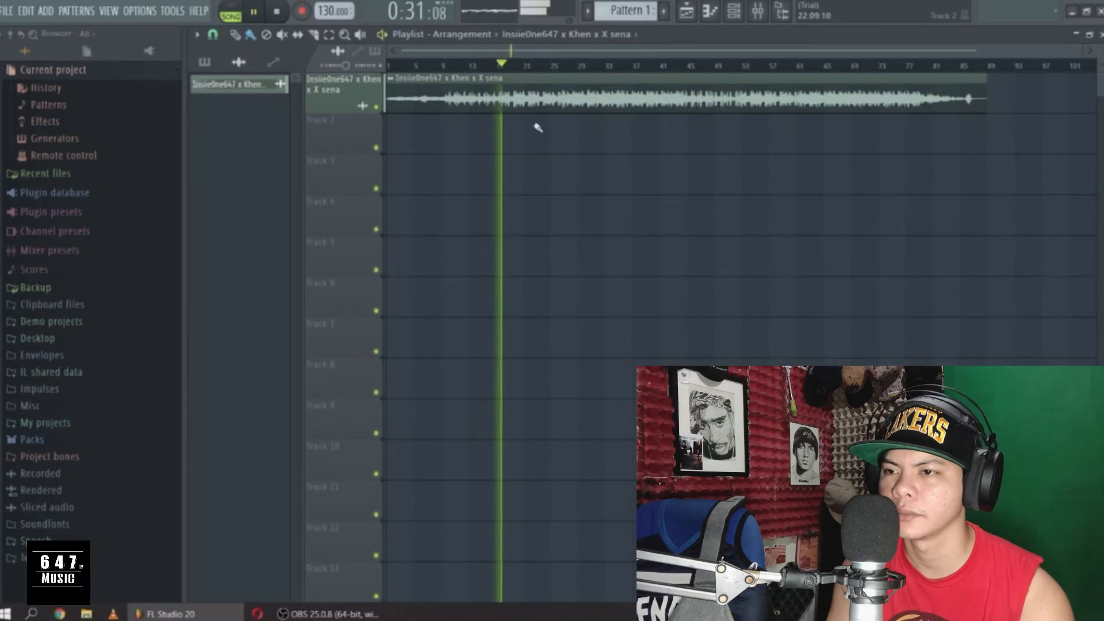
left_click(531, 69)
key("space")
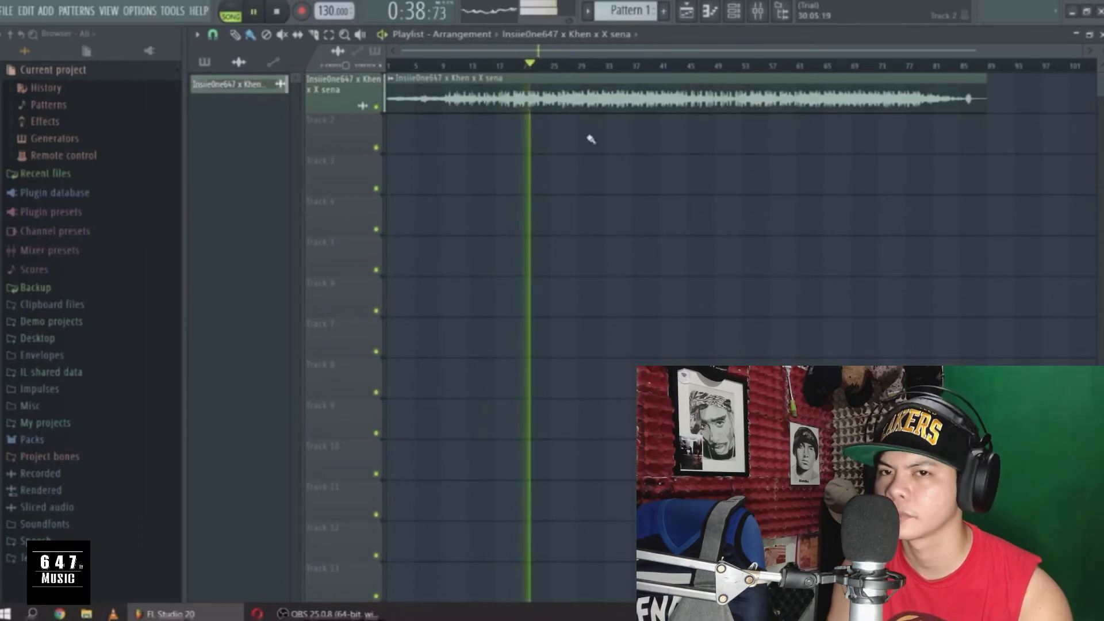
left_click(568, 70)
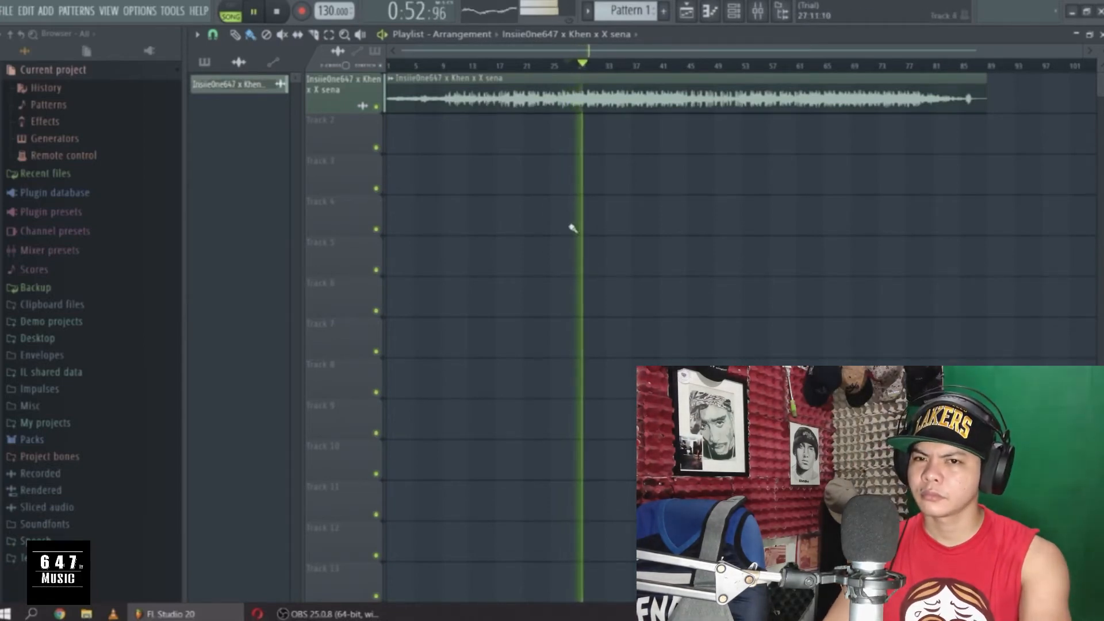
double_click(581, 109)
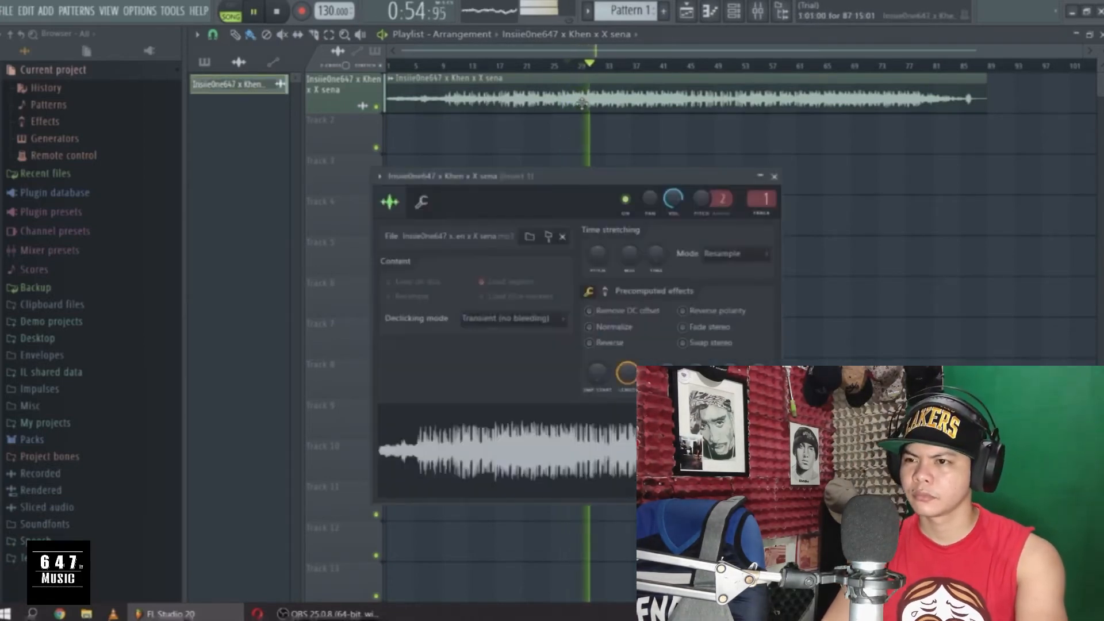
left_click(764, 200)
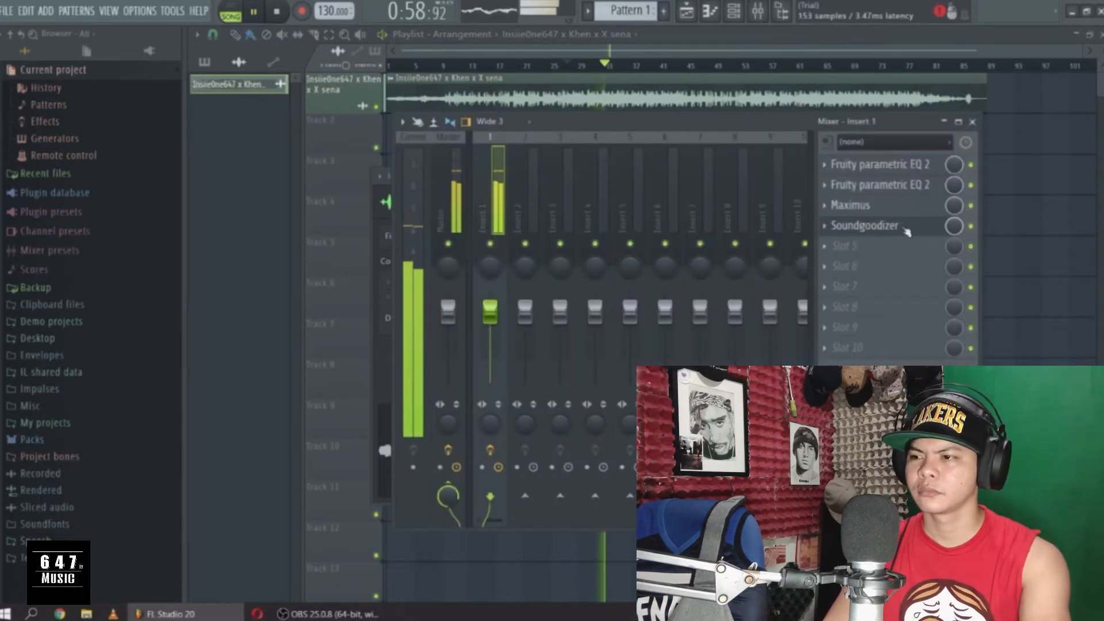
Add Fruity Reeverb 2 to the fifth effect slot and lower its wet level while the song plays
left_click(864, 225)
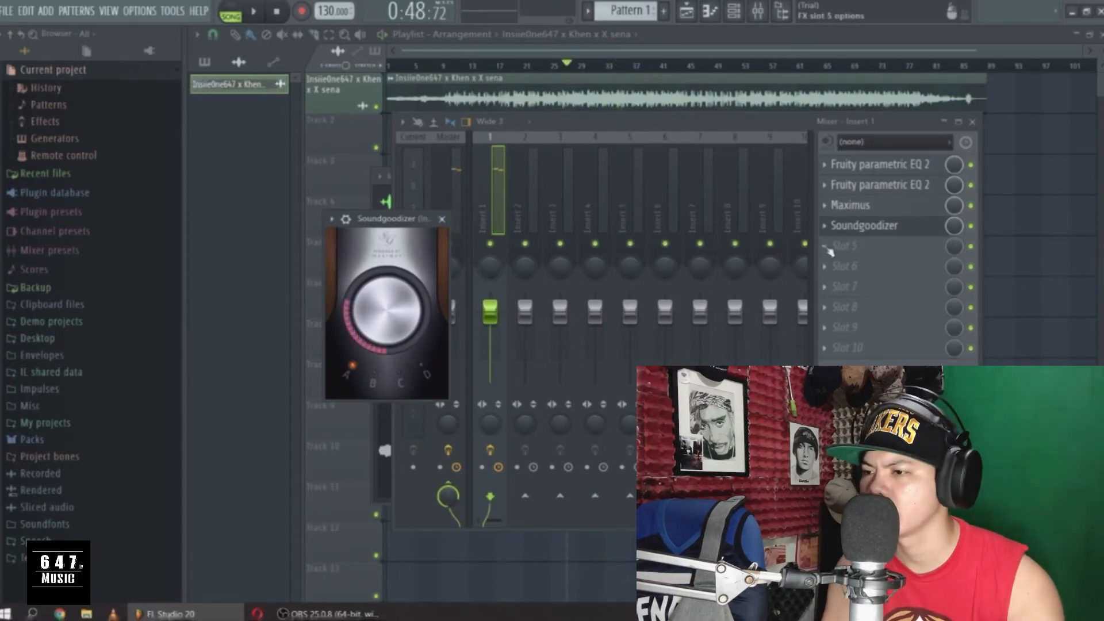
left_click(845, 245)
left_click(622, 183)
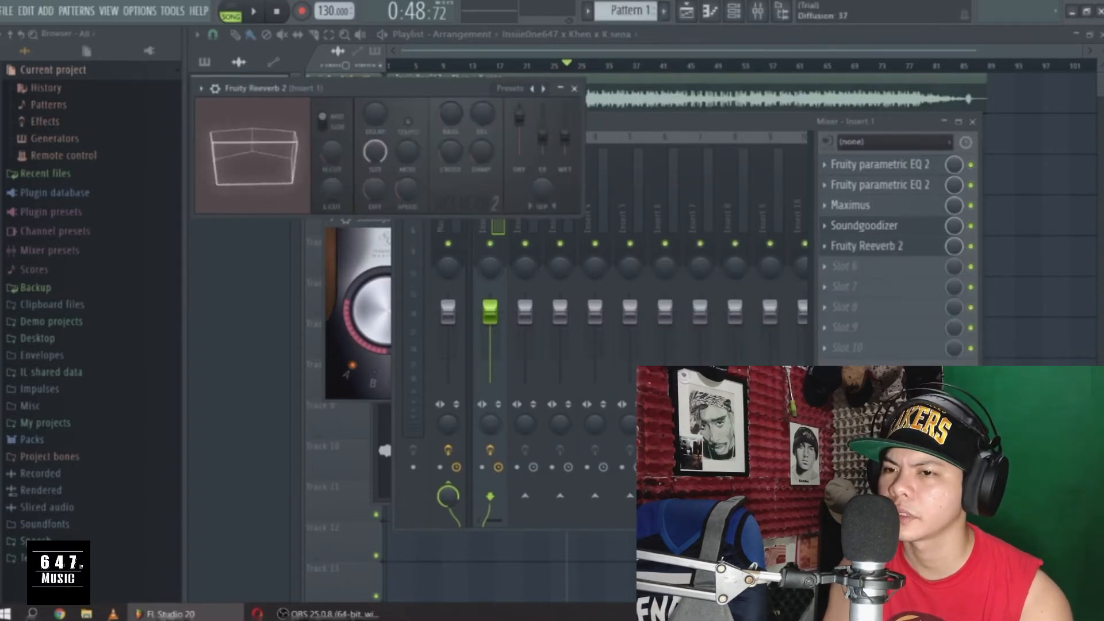
key("space")
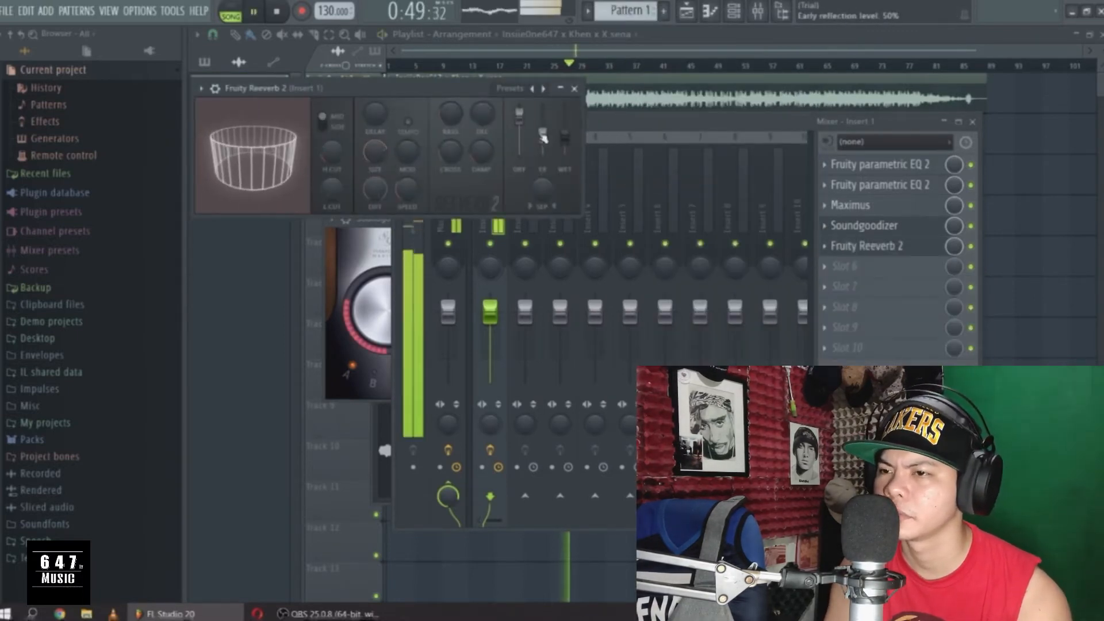
left_click_drag(564, 135, 565, 153)
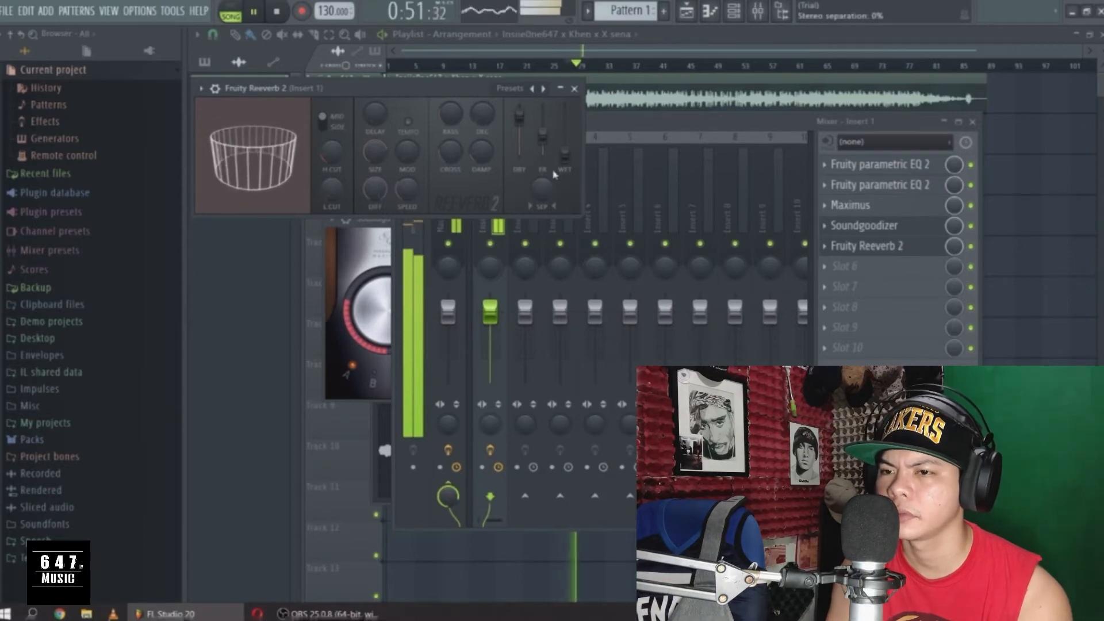
left_click_drag(443, 85, 580, 111)
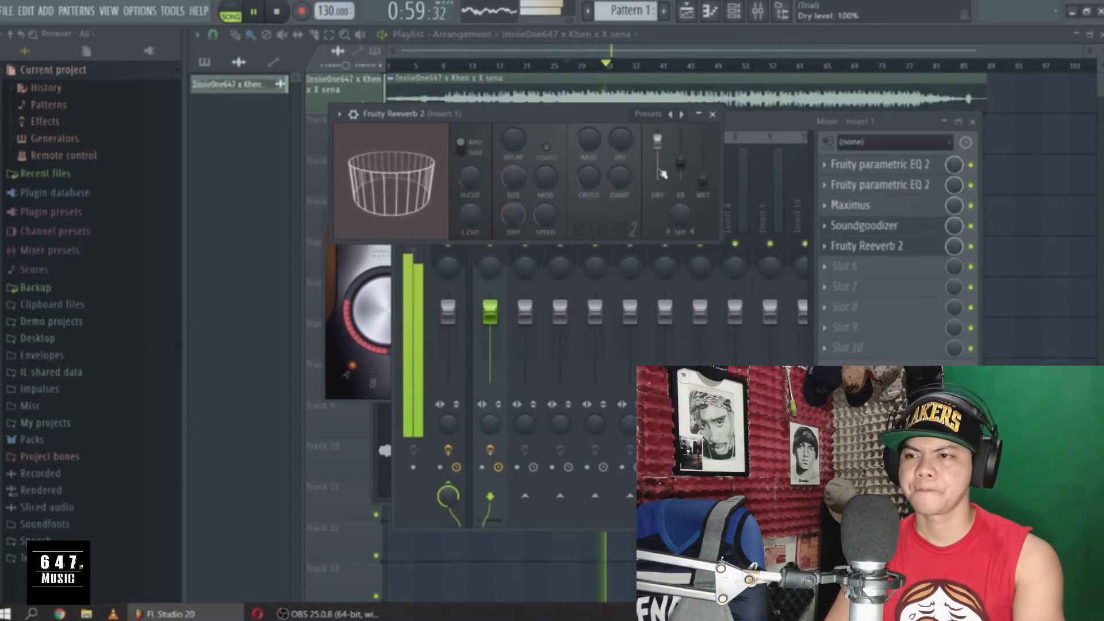
key("space")
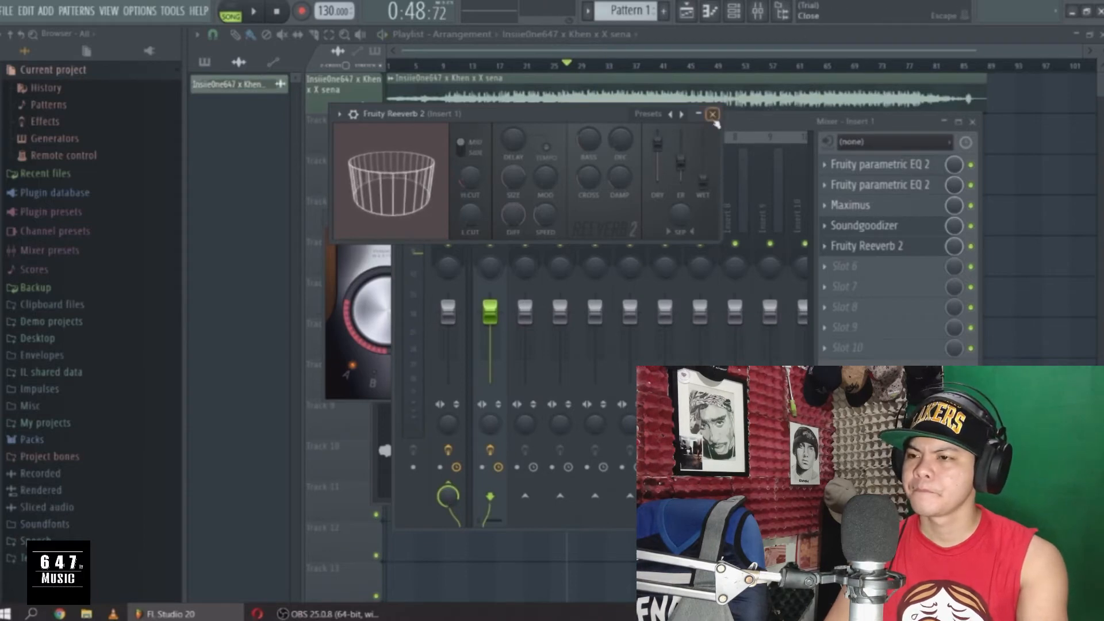
left_click(712, 114)
Play the song briefly, close the audio clip's settings, and place the mixer and Soundgoodizer windows side by side
left_click_drag(715, 121, 724, 273)
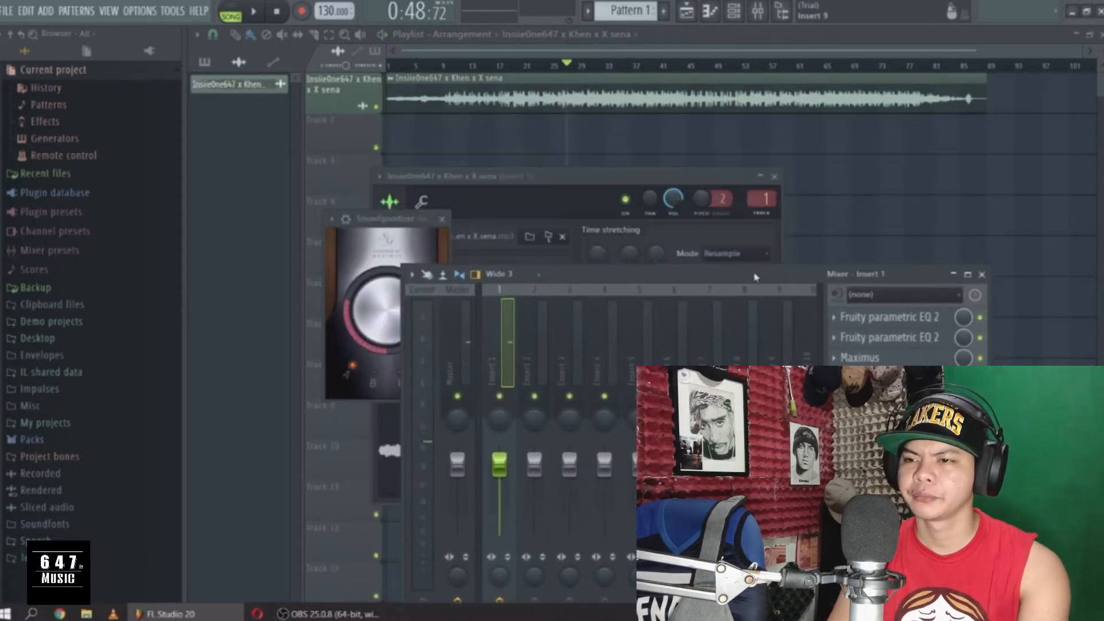
key("space")
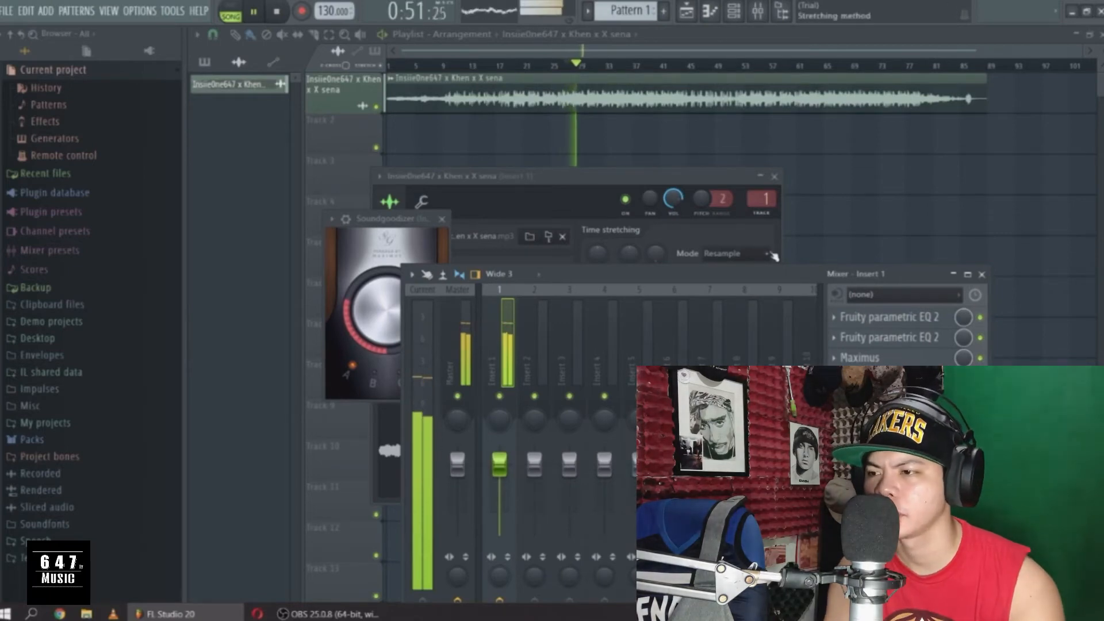
key("space")
left_click(774, 177)
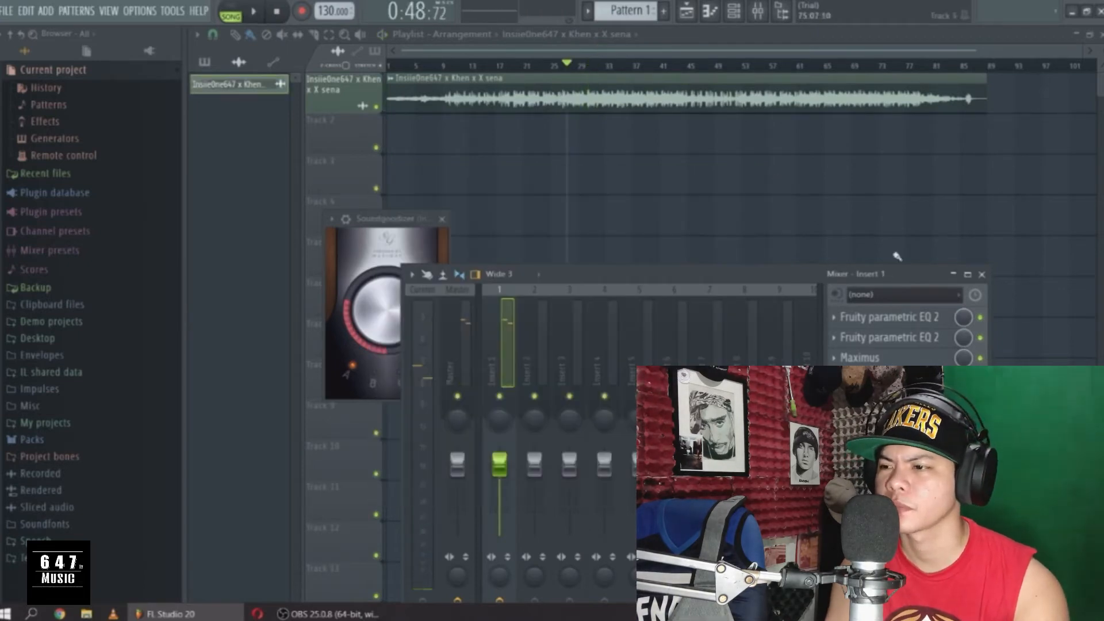
left_click_drag(753, 276, 772, 194)
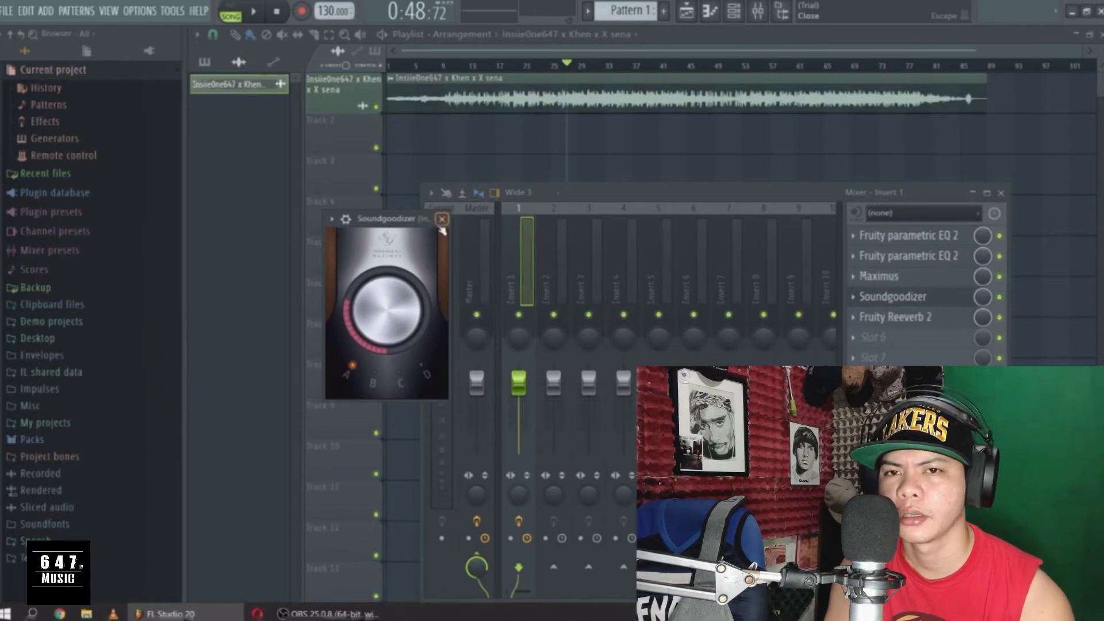
left_click_drag(401, 225, 331, 156)
left_click_drag(622, 197, 576, 167)
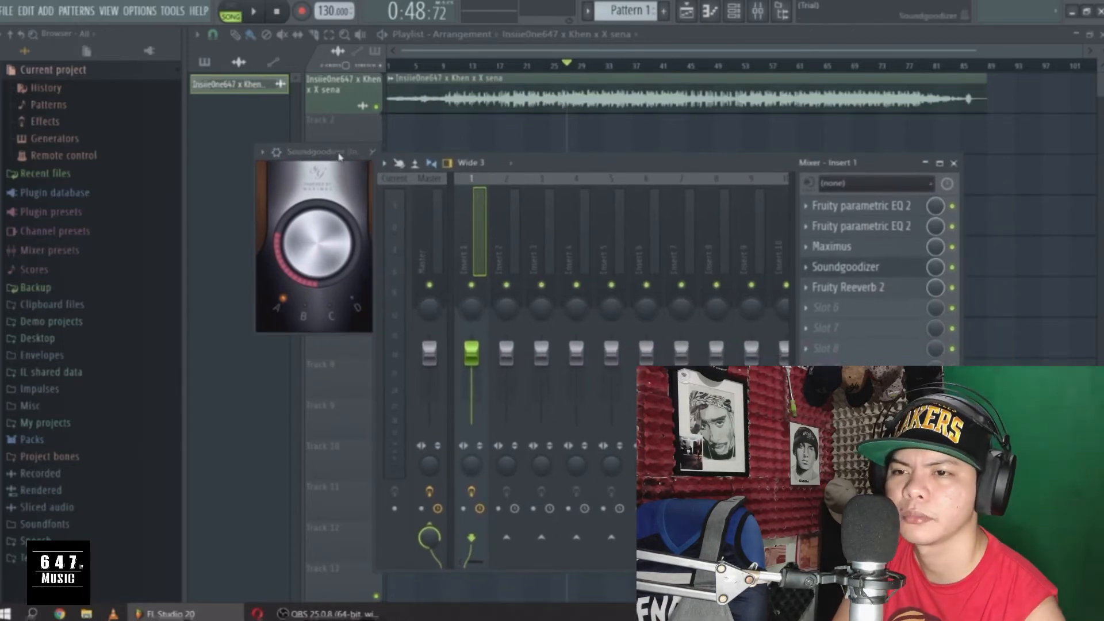
left_click_drag(338, 158, 315, 192)
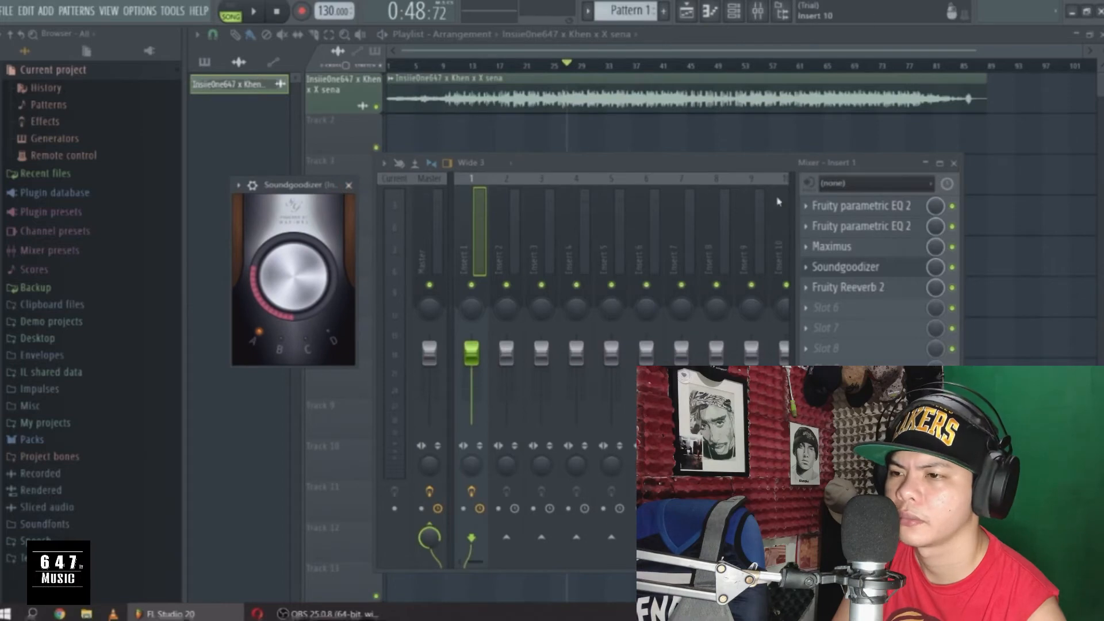
Play the song from around bar 45 to judge the current effects chain
left_click(675, 67)
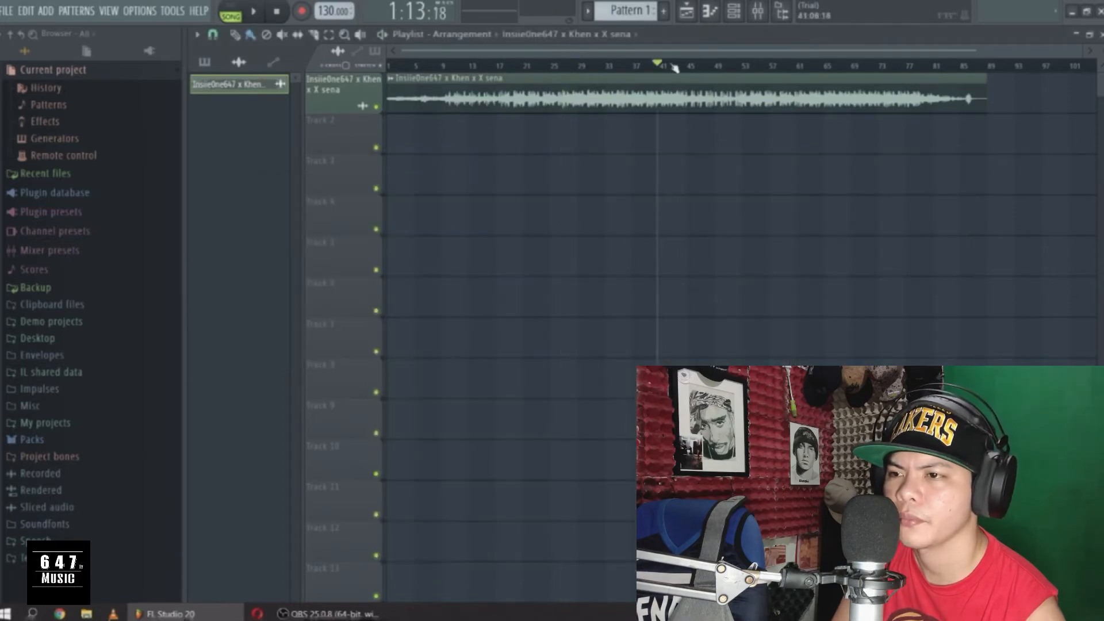
key("space")
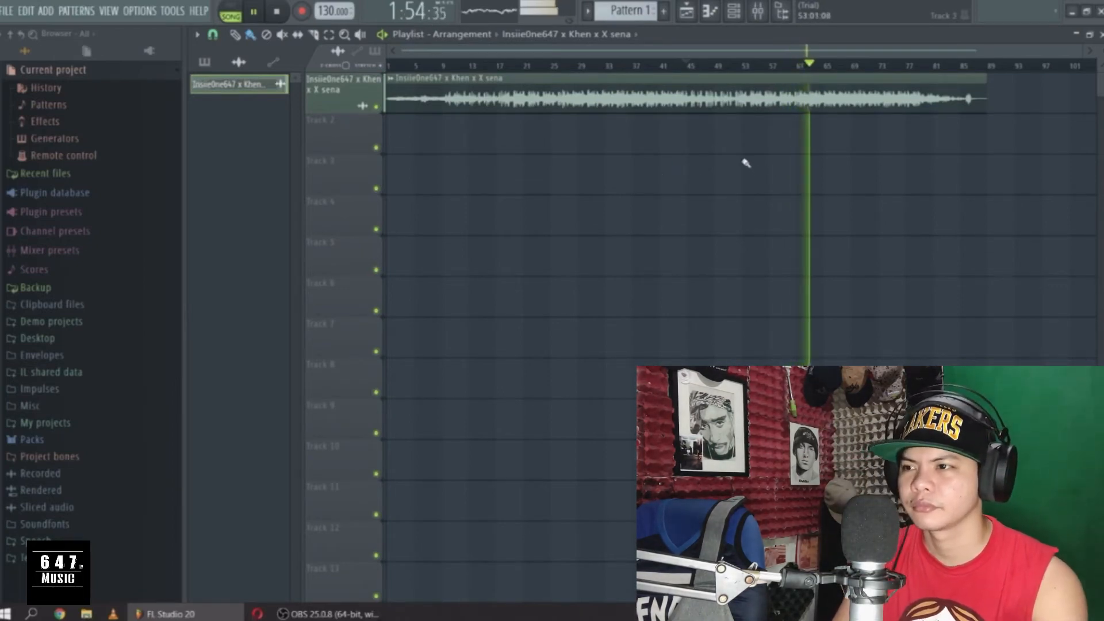
key("space")
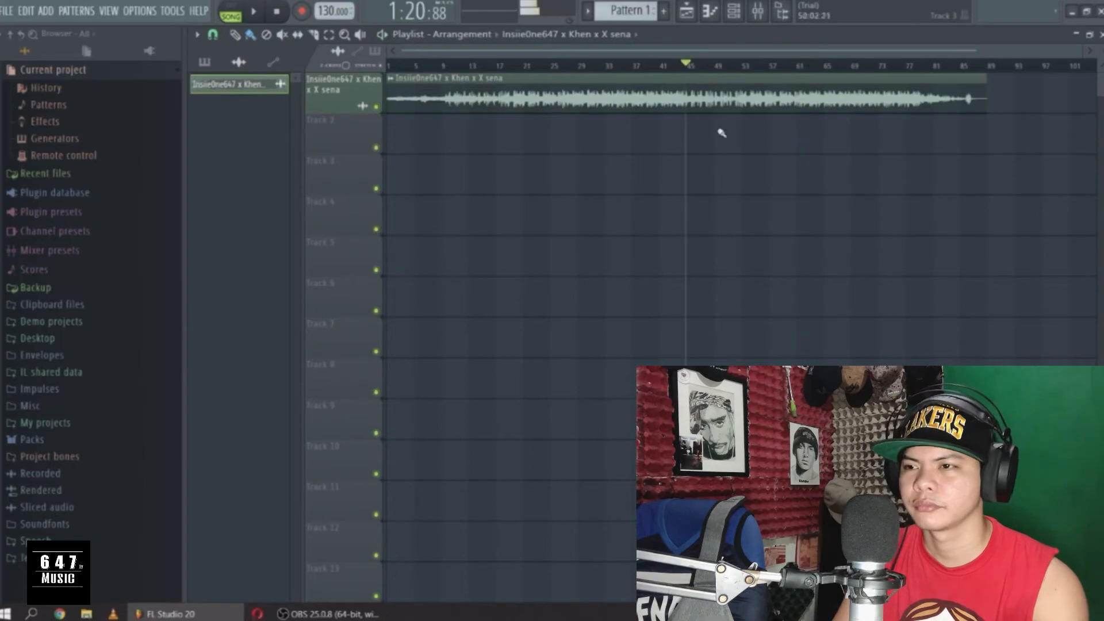
Bring up the Insert 1 mixer track through the audio clip's settings and add EQUO to its sixth effect slot
double_click(628, 101)
double_click(761, 202)
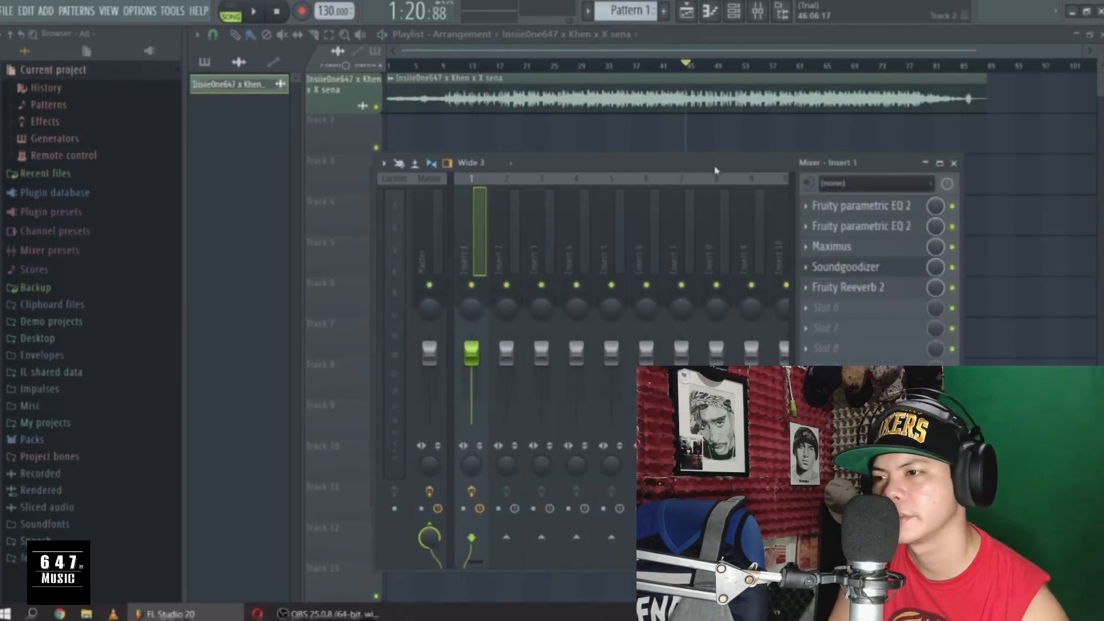
left_click_drag(715, 170, 734, 121)
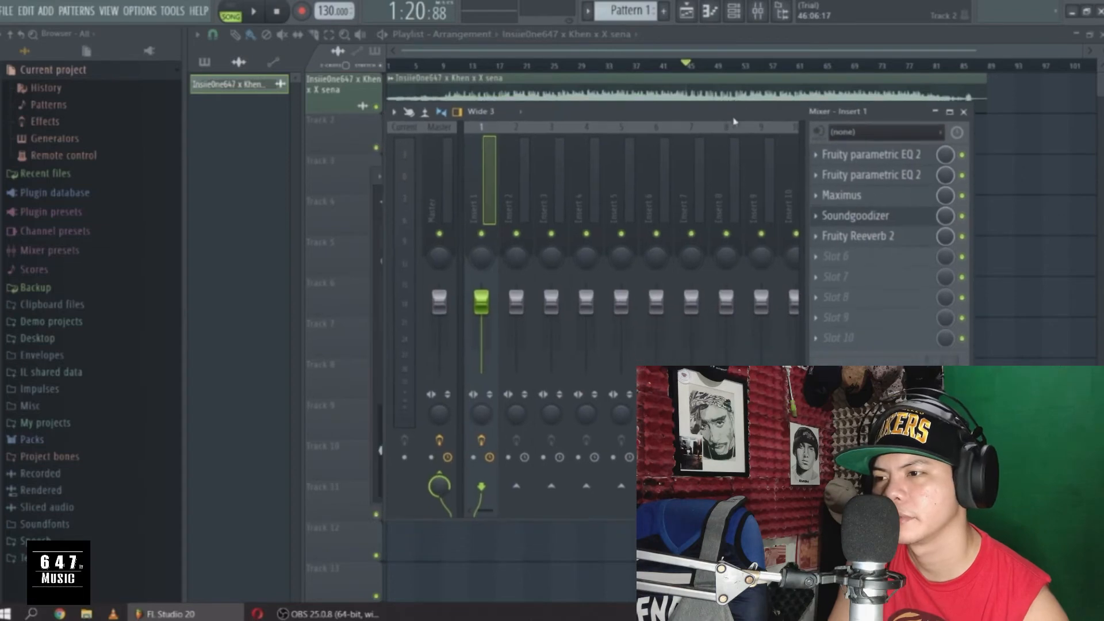
left_click(819, 259)
mouse_move(835, 274)
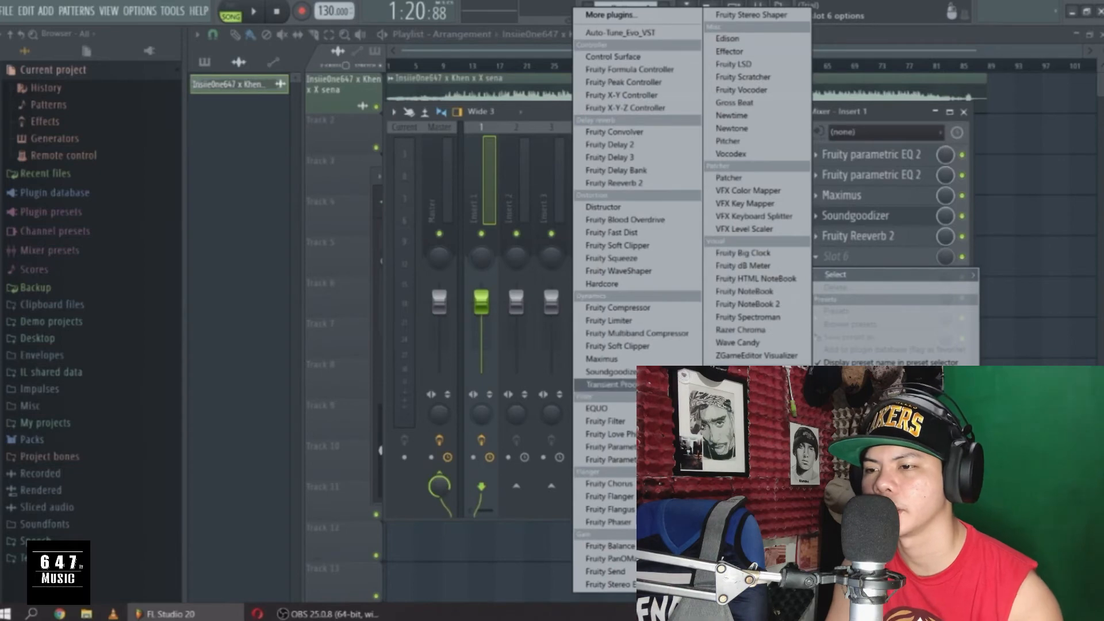
left_click(598, 407)
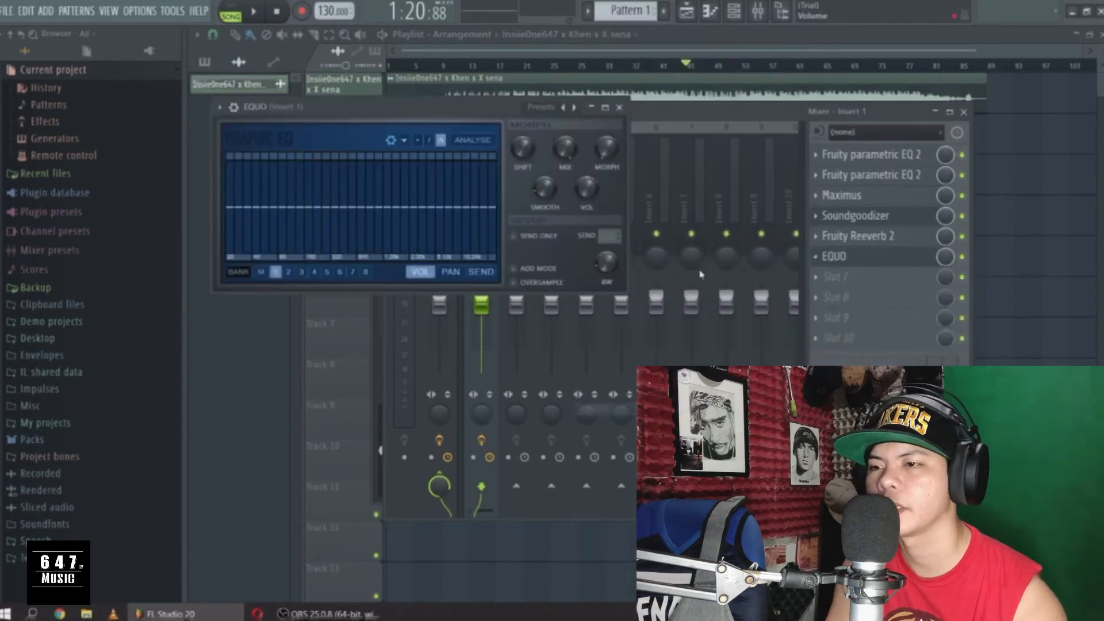
left_click_drag(308, 107, 437, 113)
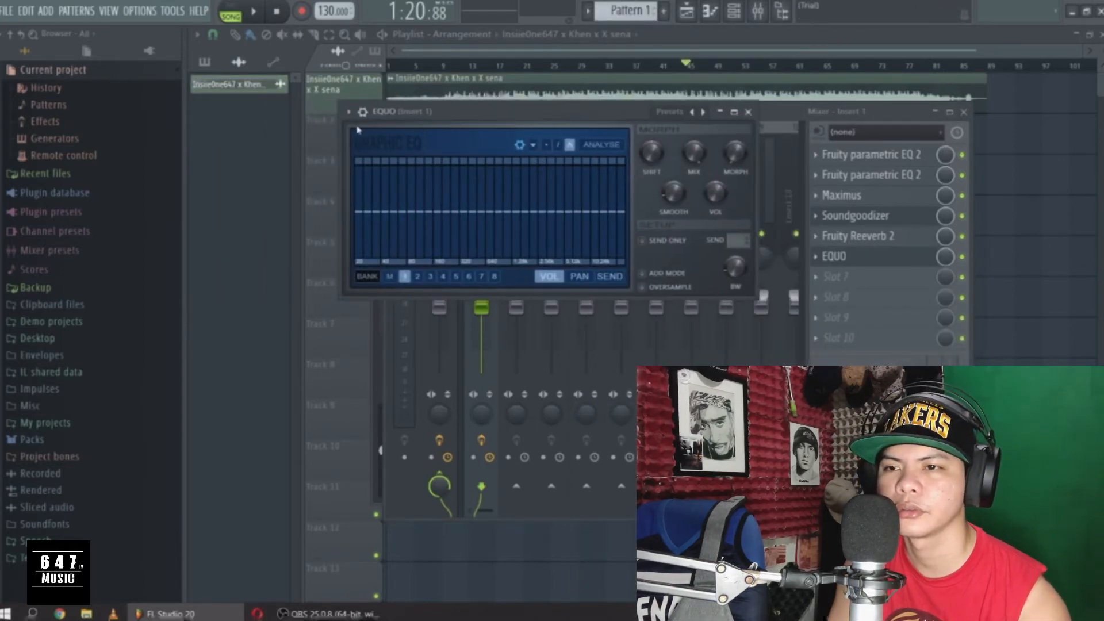
Load the Vocals enhancer preset in EQUO
left_click(348, 111)
mouse_move(402, 164)
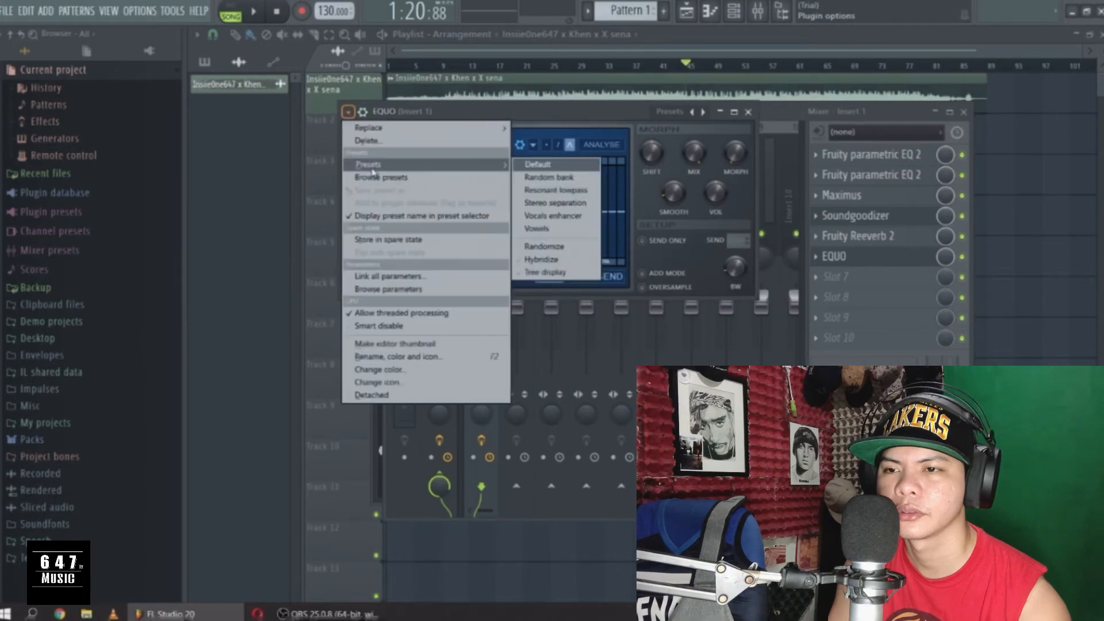
left_click(555, 217)
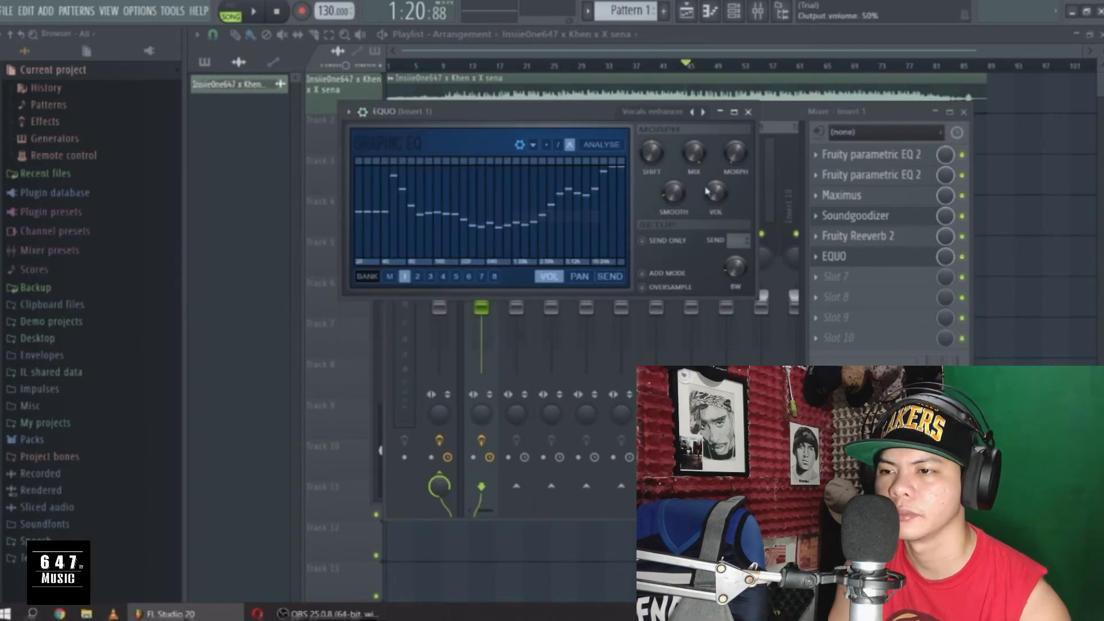
Lower the EQUO slot's mix level to 75% while the song plays
key("space")
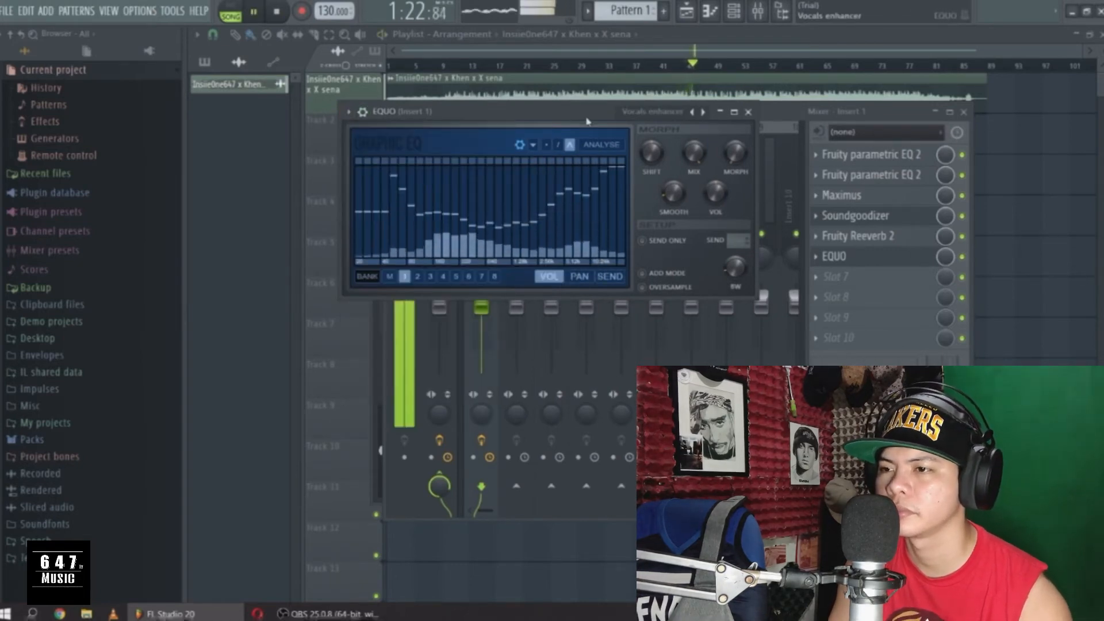
left_click_drag(578, 111, 635, 168)
left_click_drag(780, 114, 622, 86)
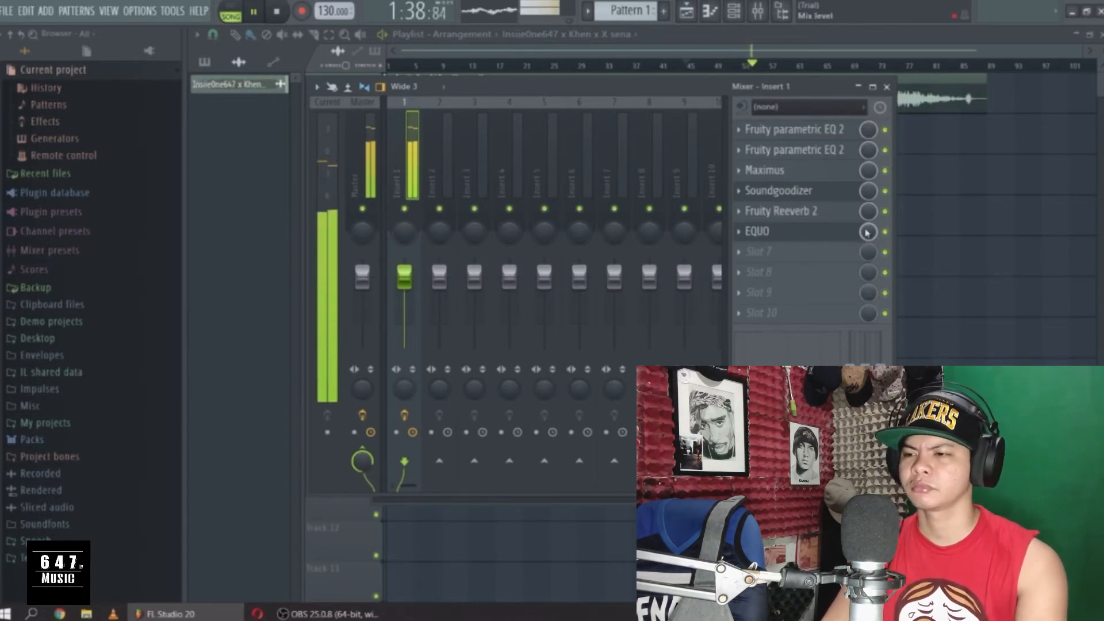
scroll(868, 231, "down", 2)
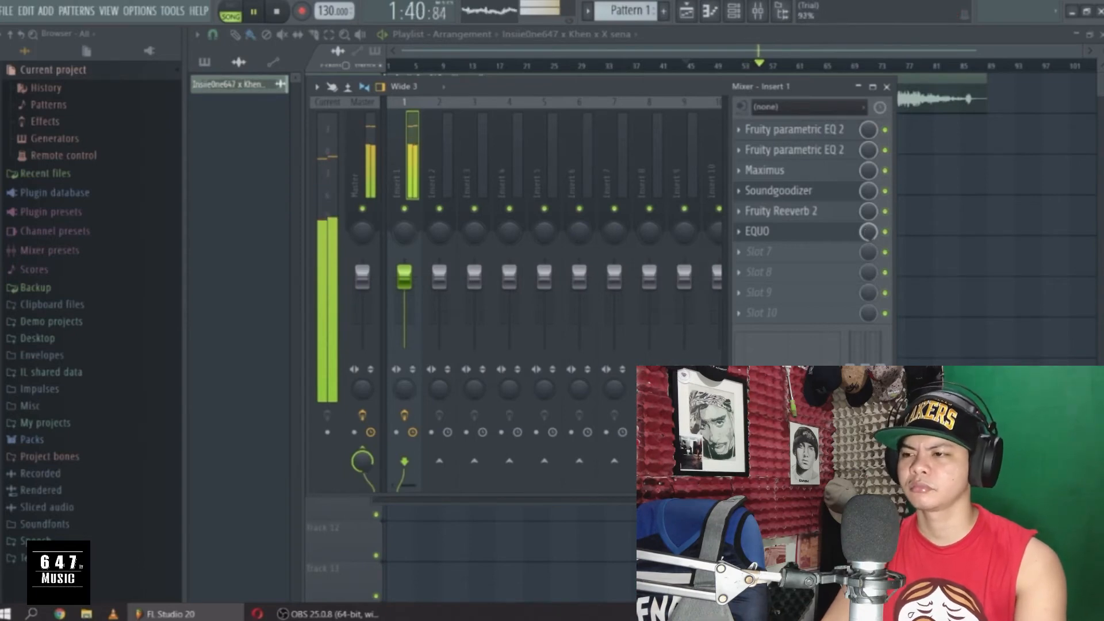
scroll(867, 230, "down", 2)
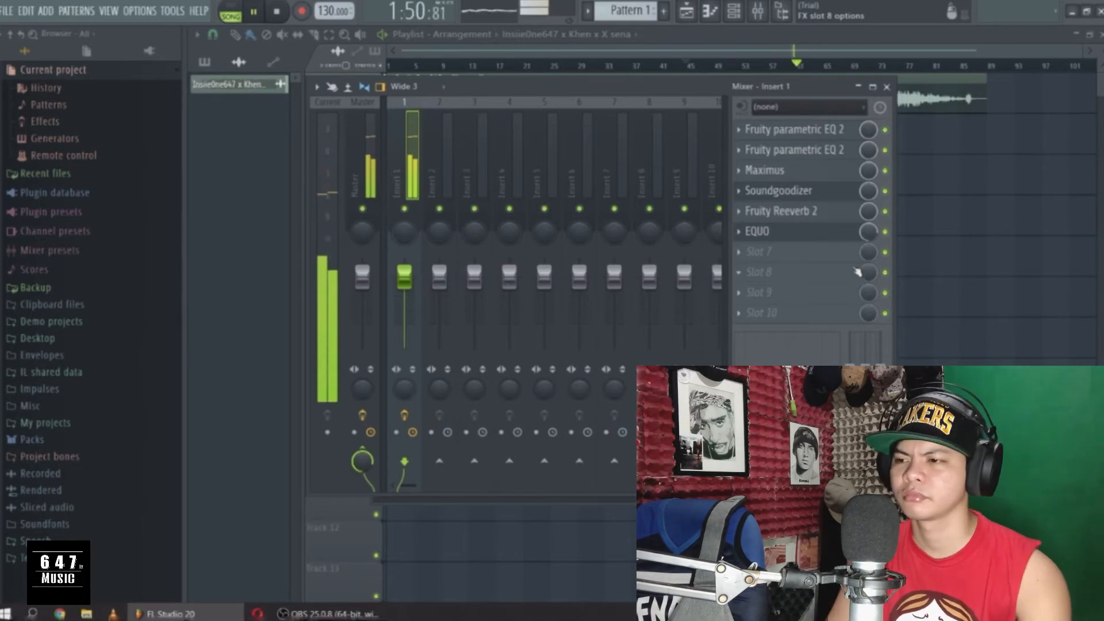
key("space")
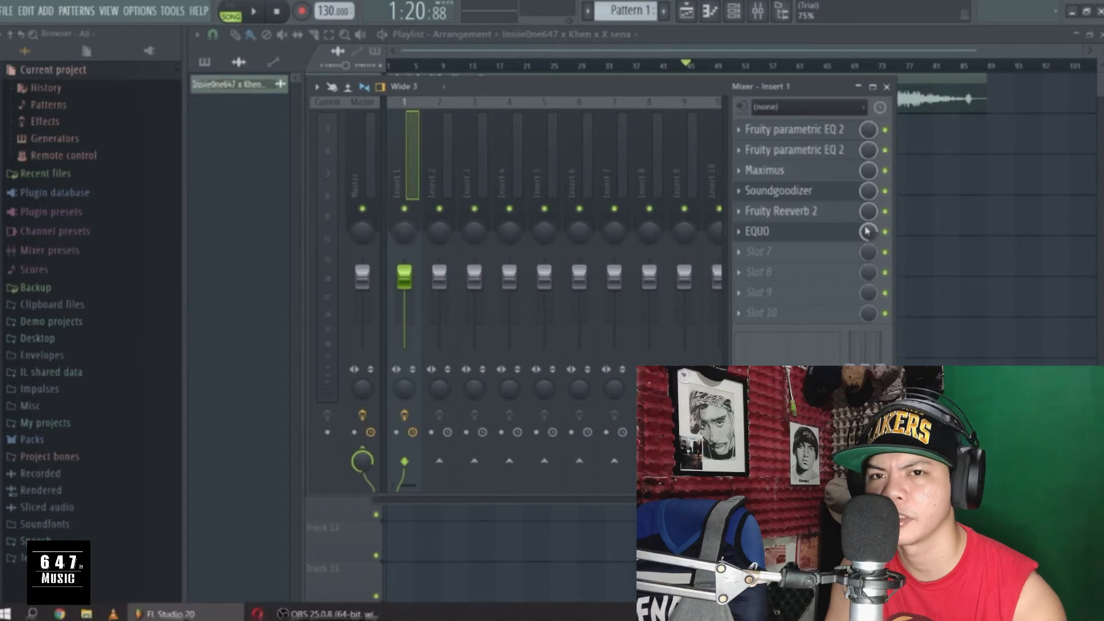
Play the song with EQUO in the chain, closing the audio clip's settings and repositioning the mixer below the waveform
key("space")
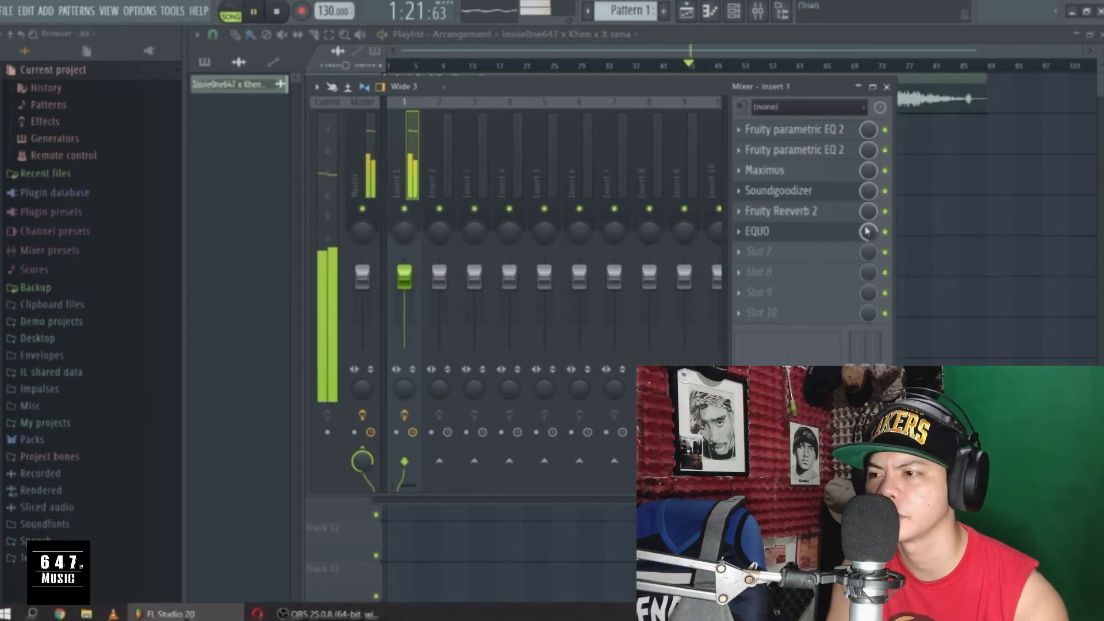
left_click_drag(672, 92, 796, 260)
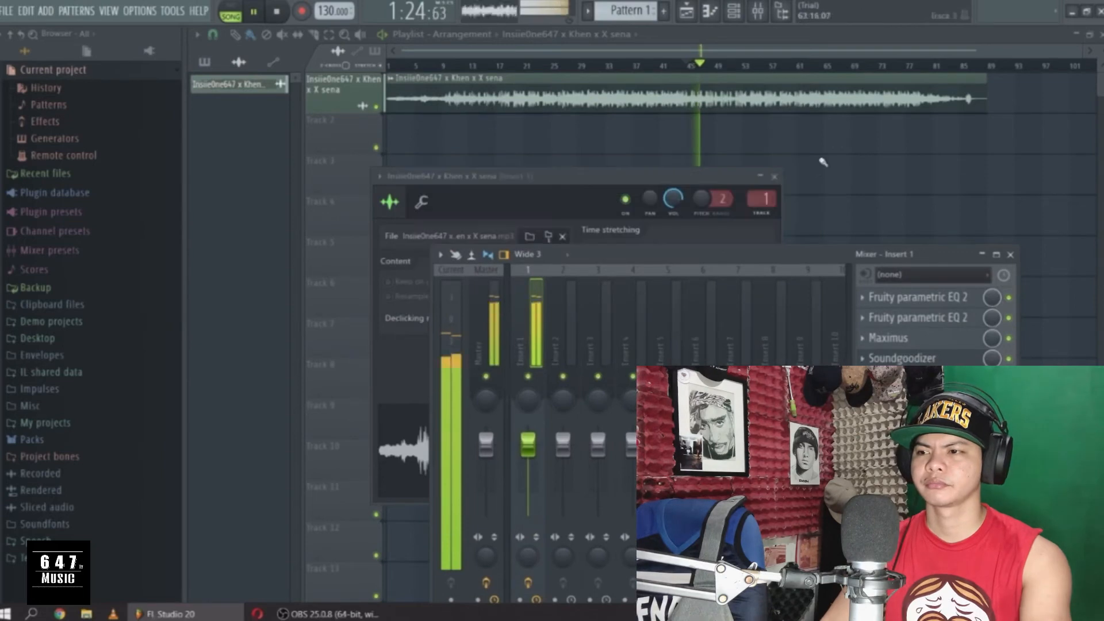
left_click(774, 176)
left_click_drag(803, 256, 748, 153)
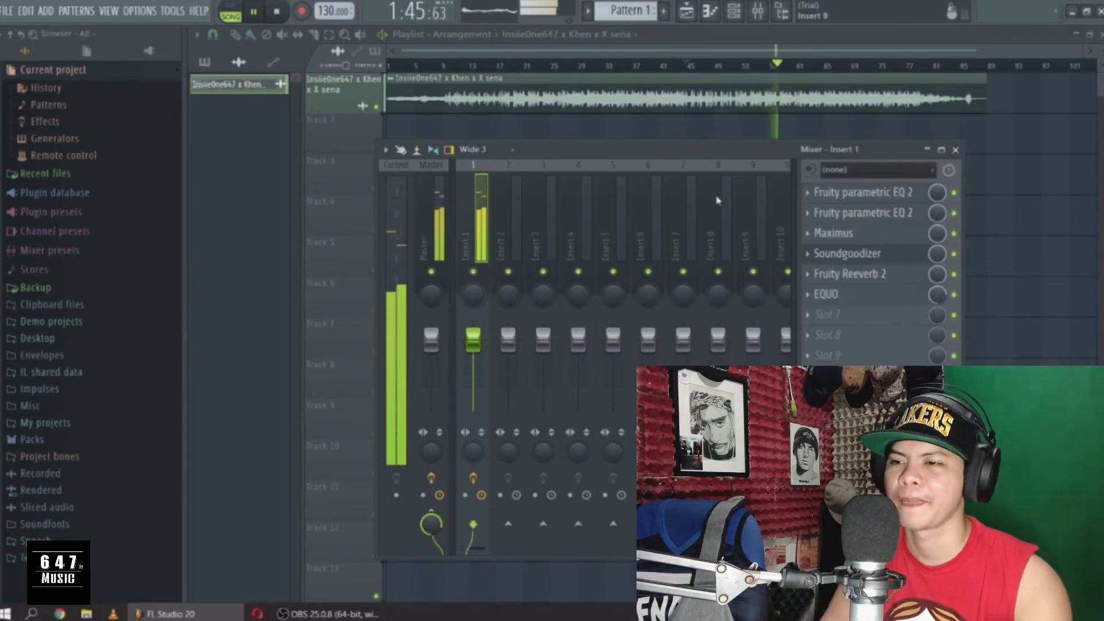
key("space")
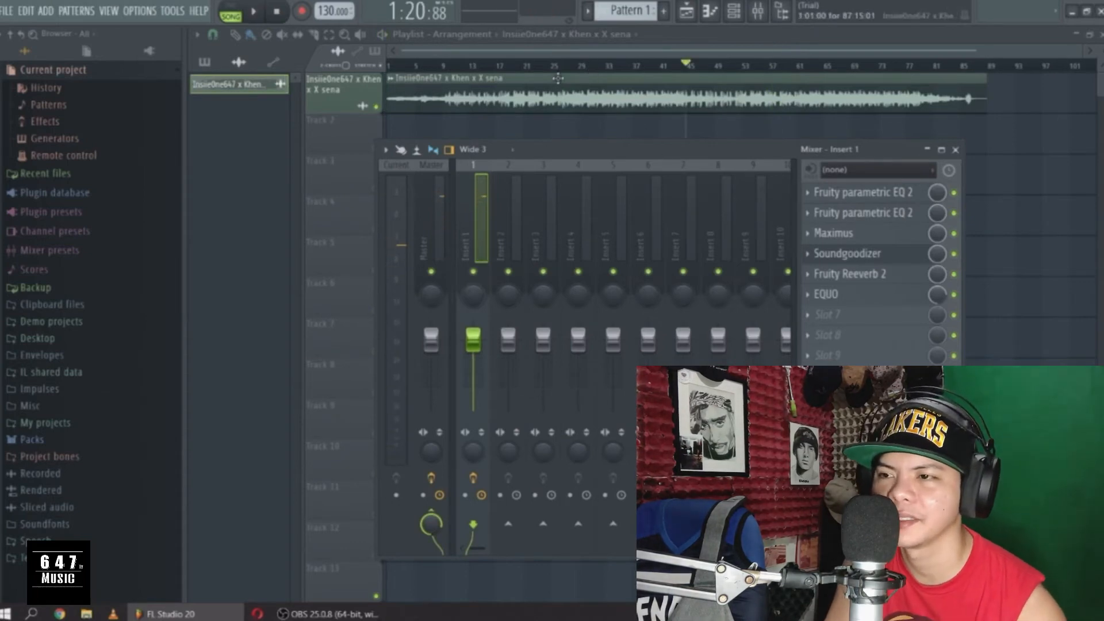
Bypass all six effects on Insert 1 and play the song from around bar 22 to hear it unprocessed
left_click(539, 71)
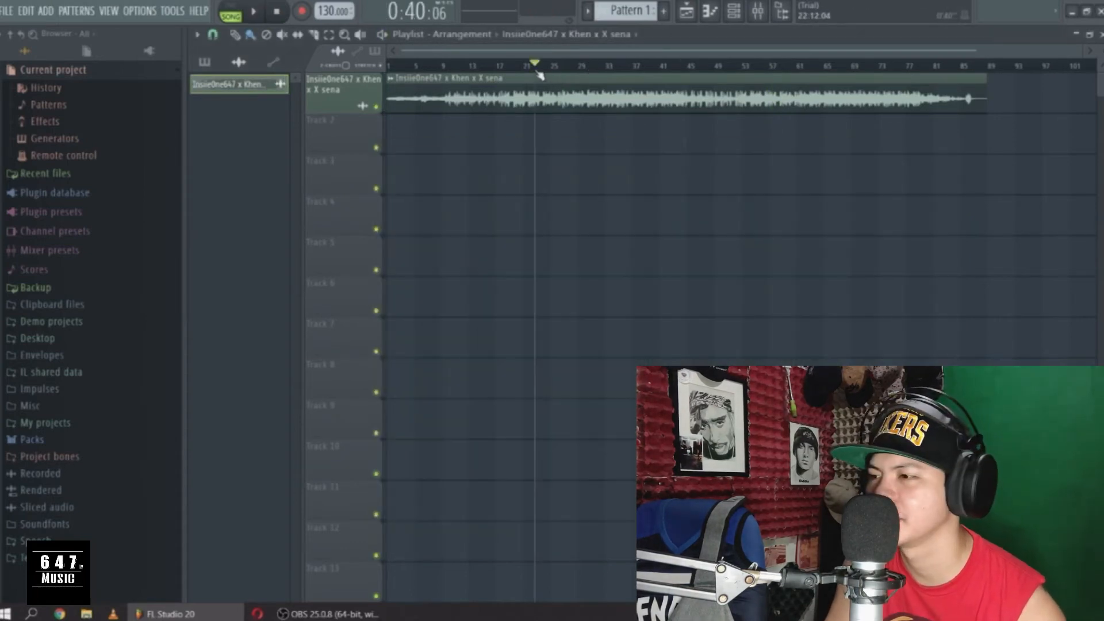
double_click(566, 101)
double_click(763, 199)
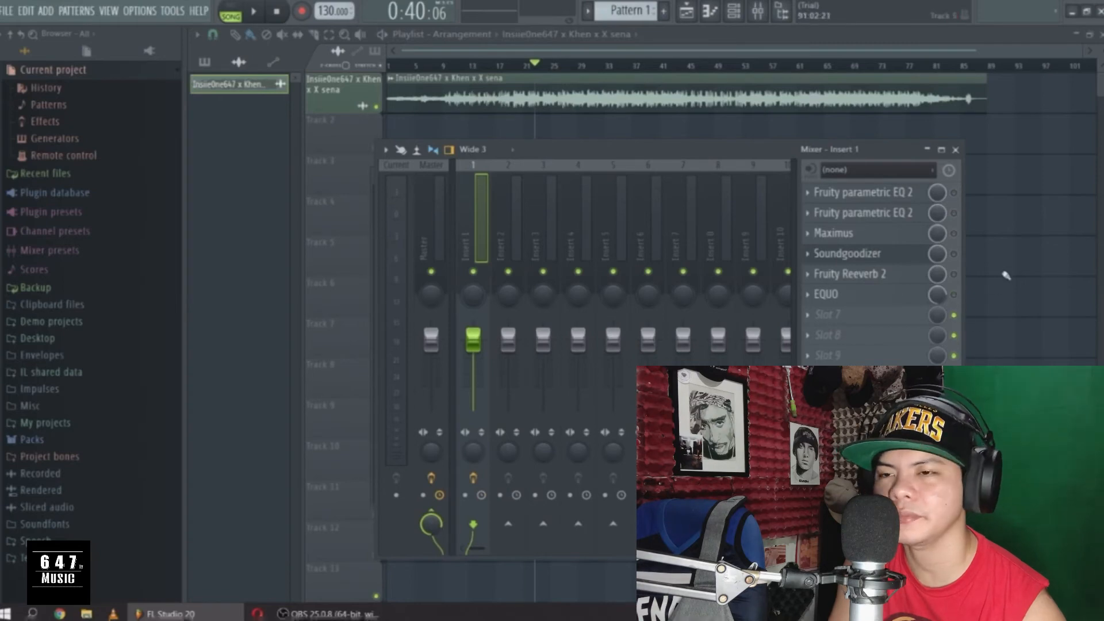
key("space")
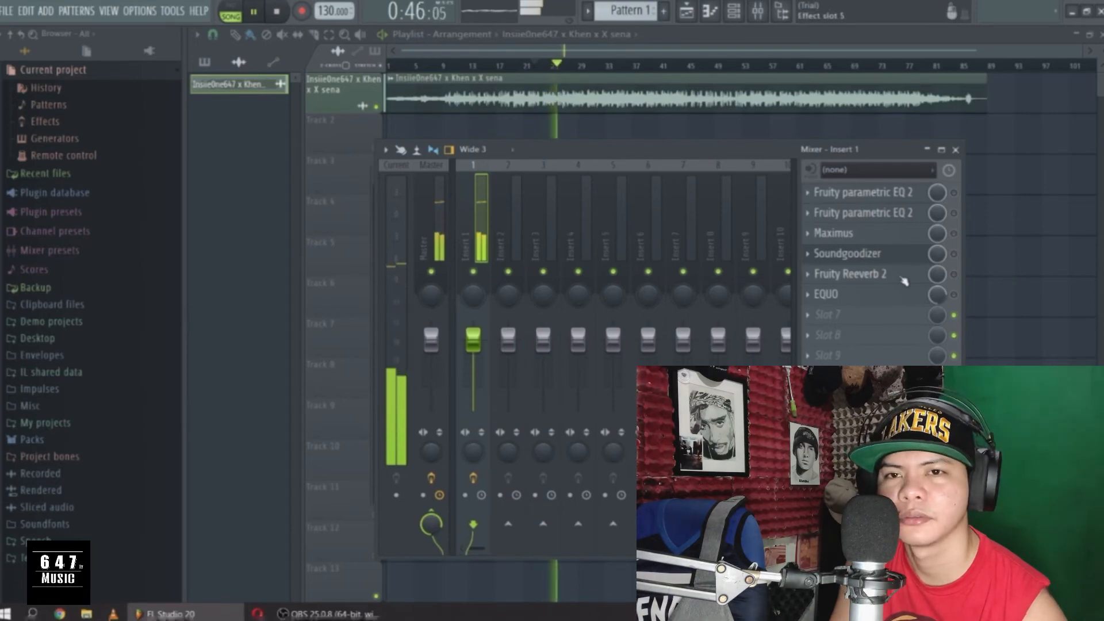
key("space")
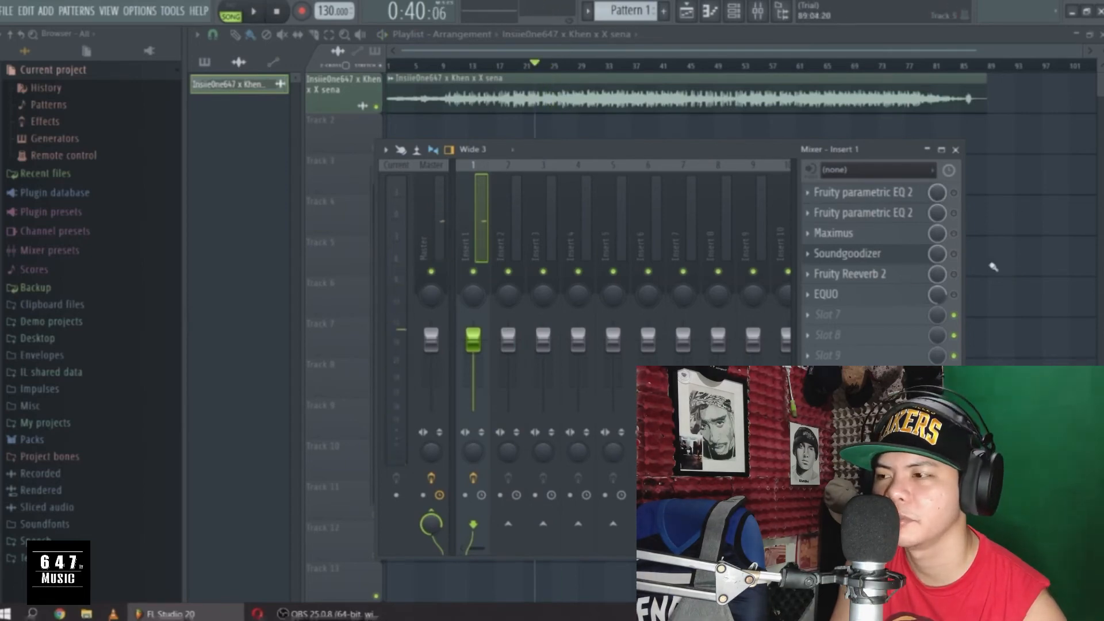
Play the passage from around bar 22 unprocessed, re-enable all six effects on Insert 1 and play it again for comparison
key("space")
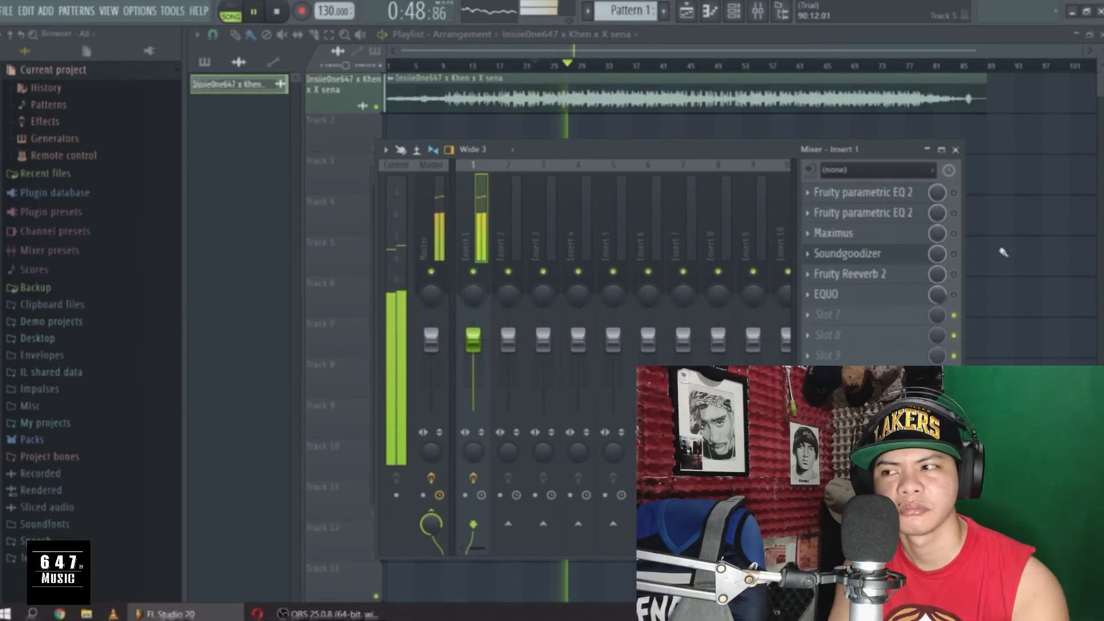
key("space")
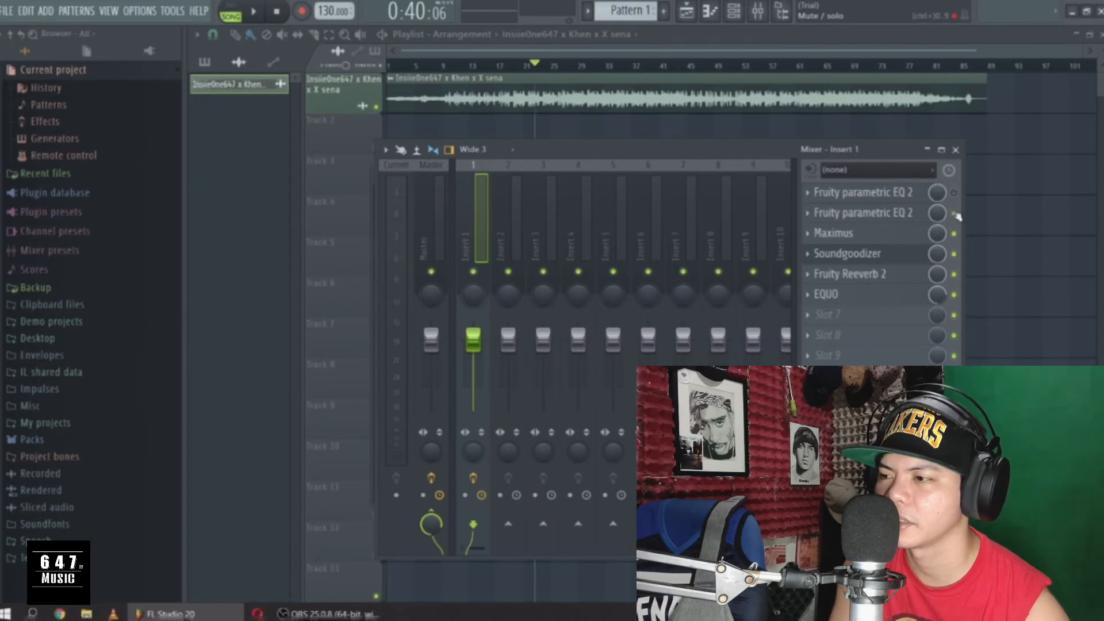
key("space")
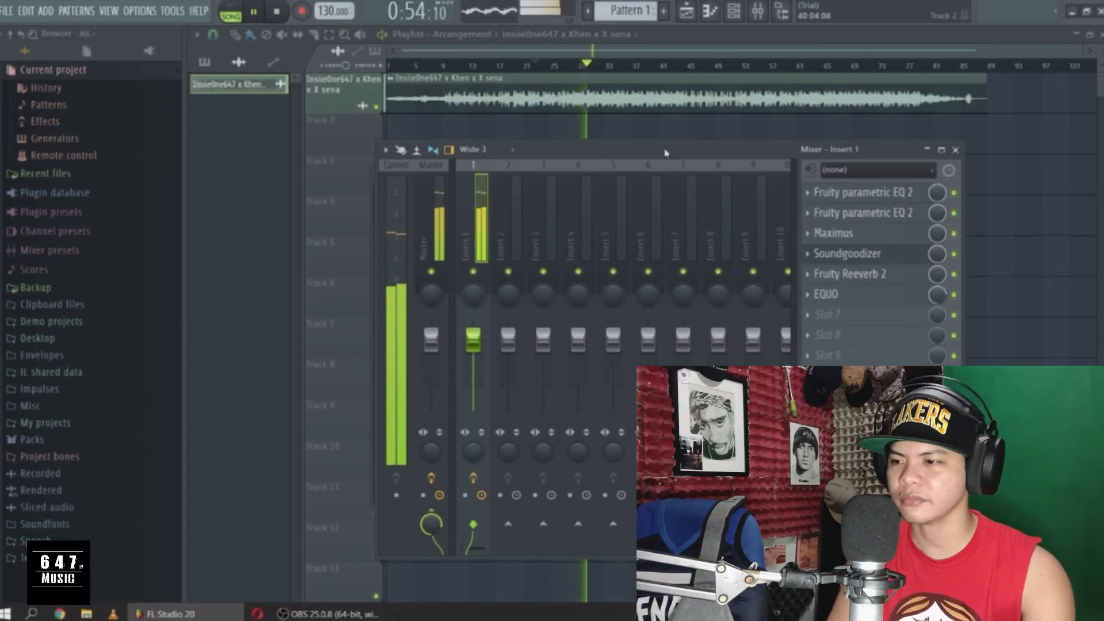
key("space")
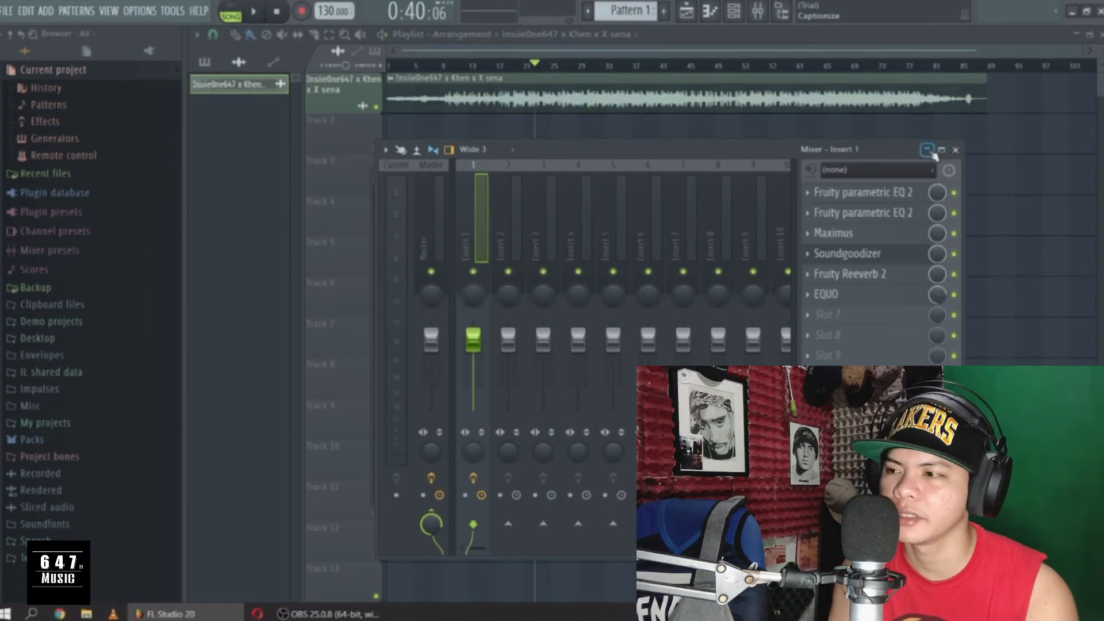
Close the mixer, restore the program window to a smaller size and move it across the desktop
left_click(927, 150)
left_click(774, 176)
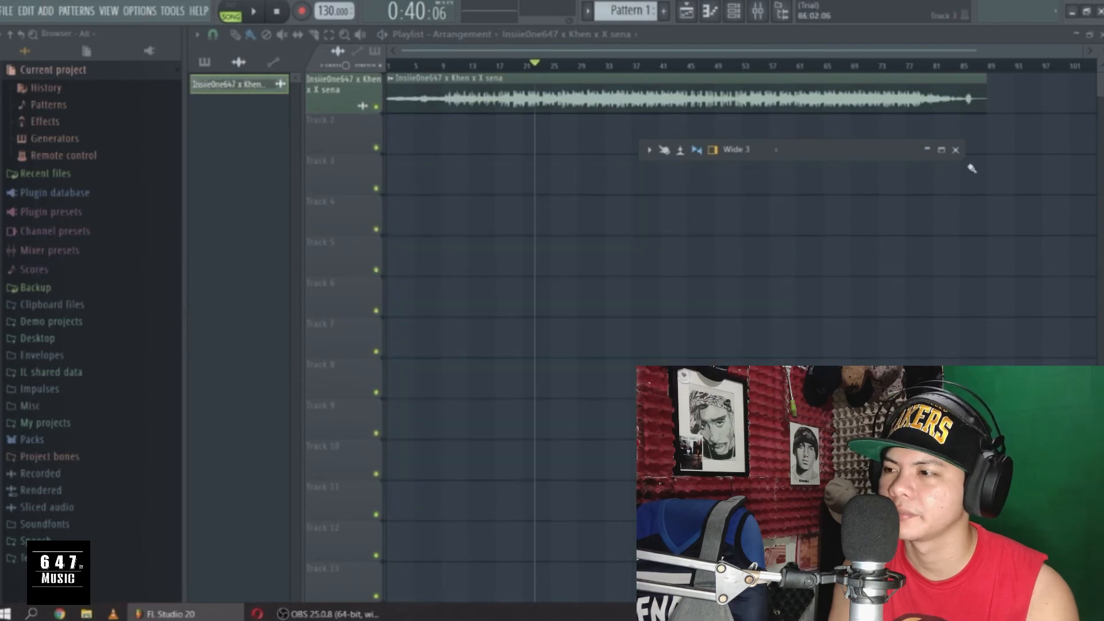
left_click(955, 150)
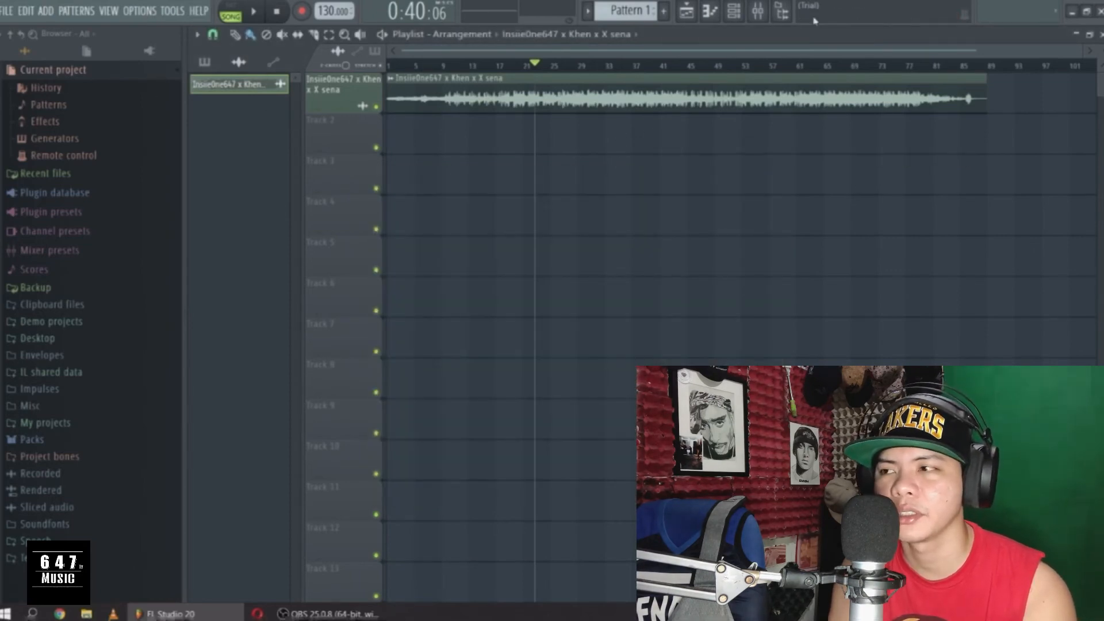
left_click(1086, 11)
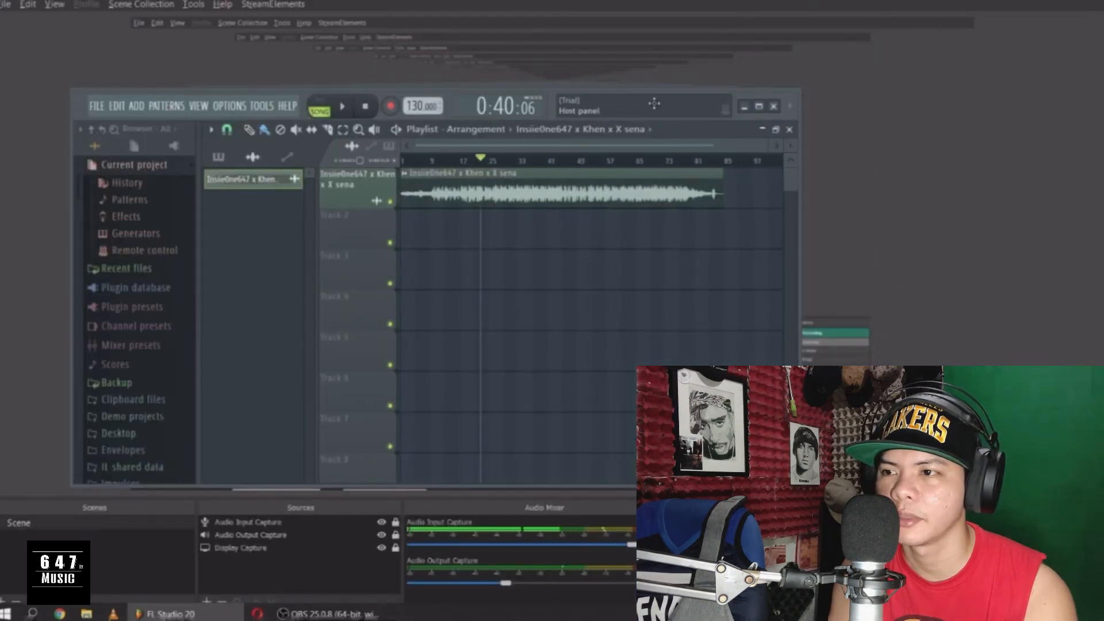
left_click_drag(688, 102, 920, 87)
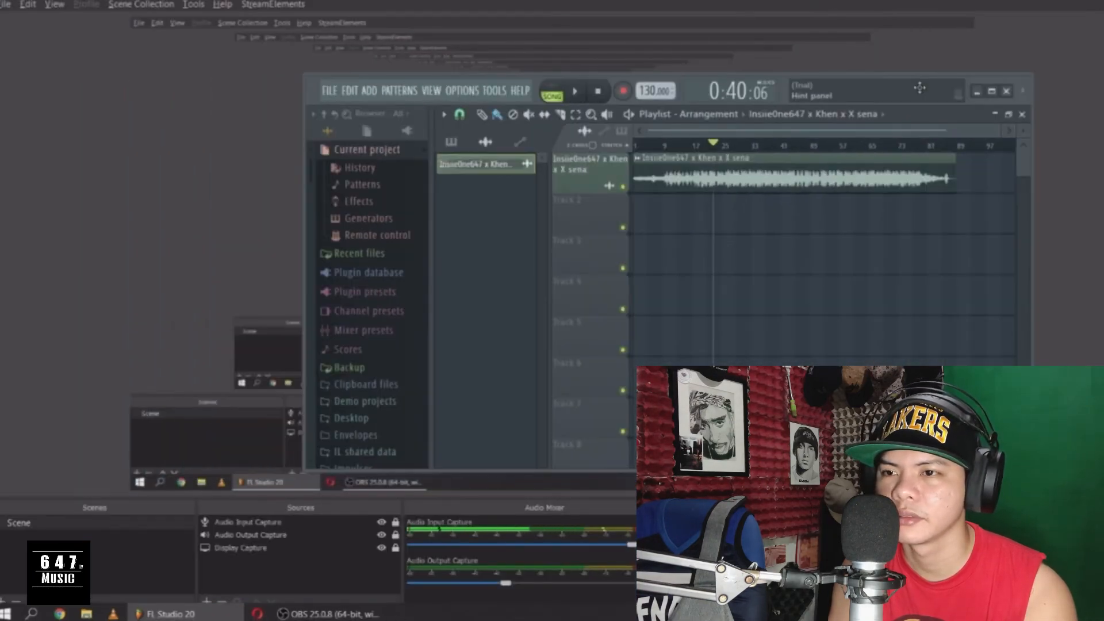
Export the full song to the Downloads folder as an MP3 named "Eksena - InsiieOne Ft. Khen" and render it
left_click(330, 92)
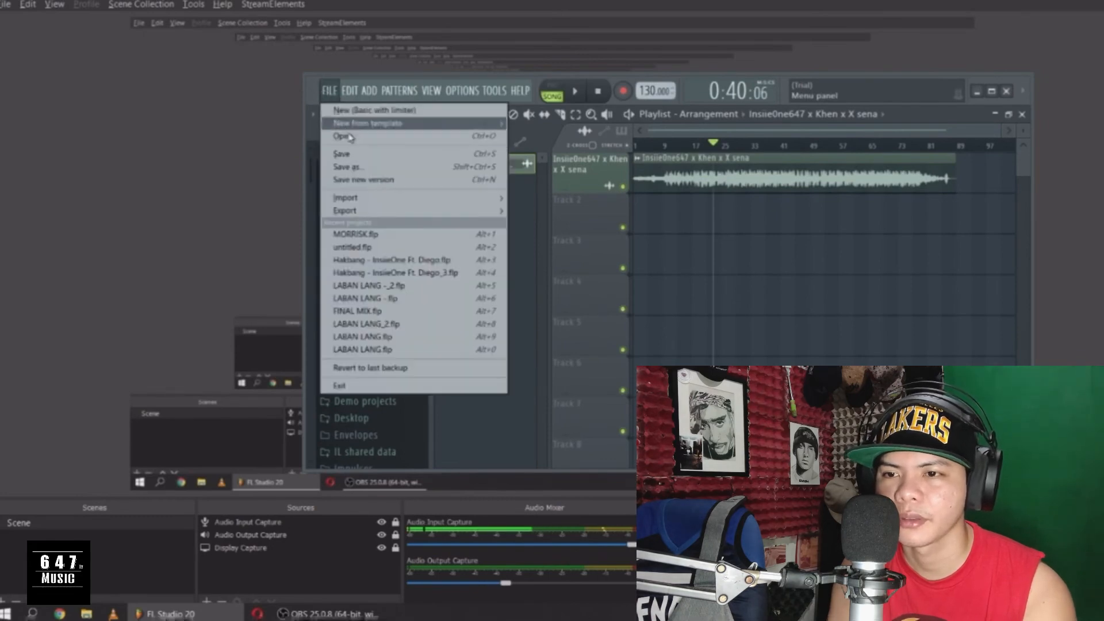
mouse_move(371, 210)
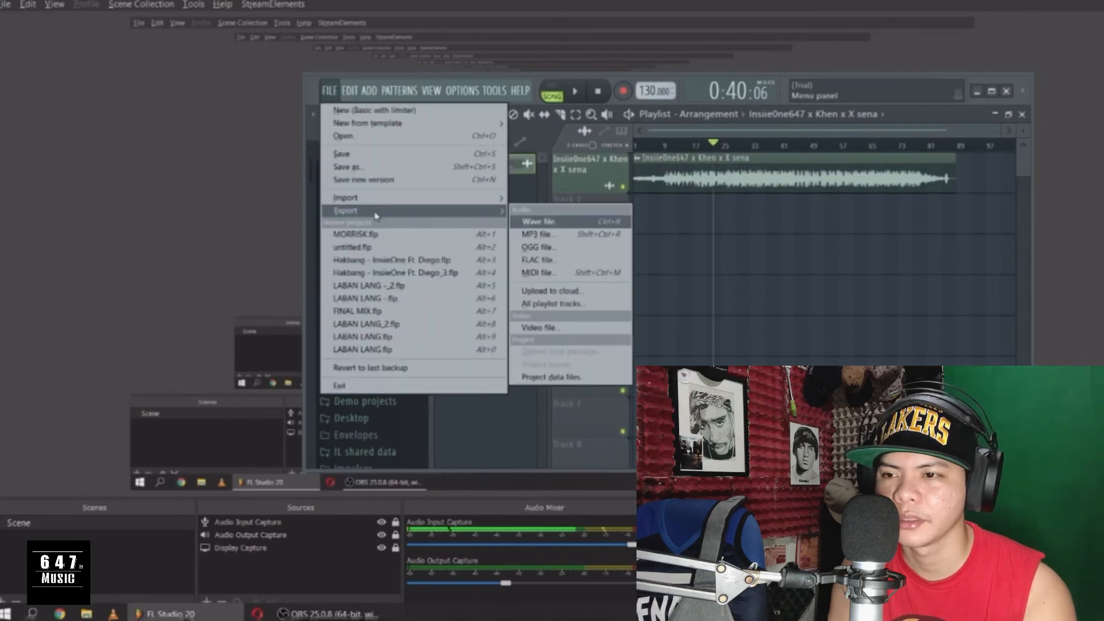
left_click(566, 226)
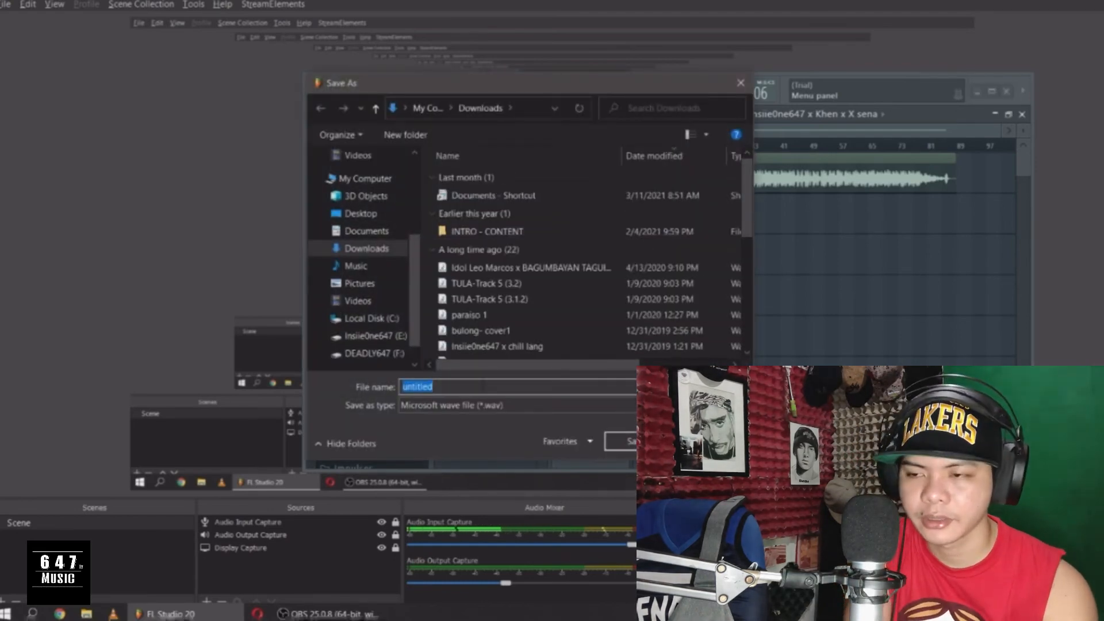
type("E")
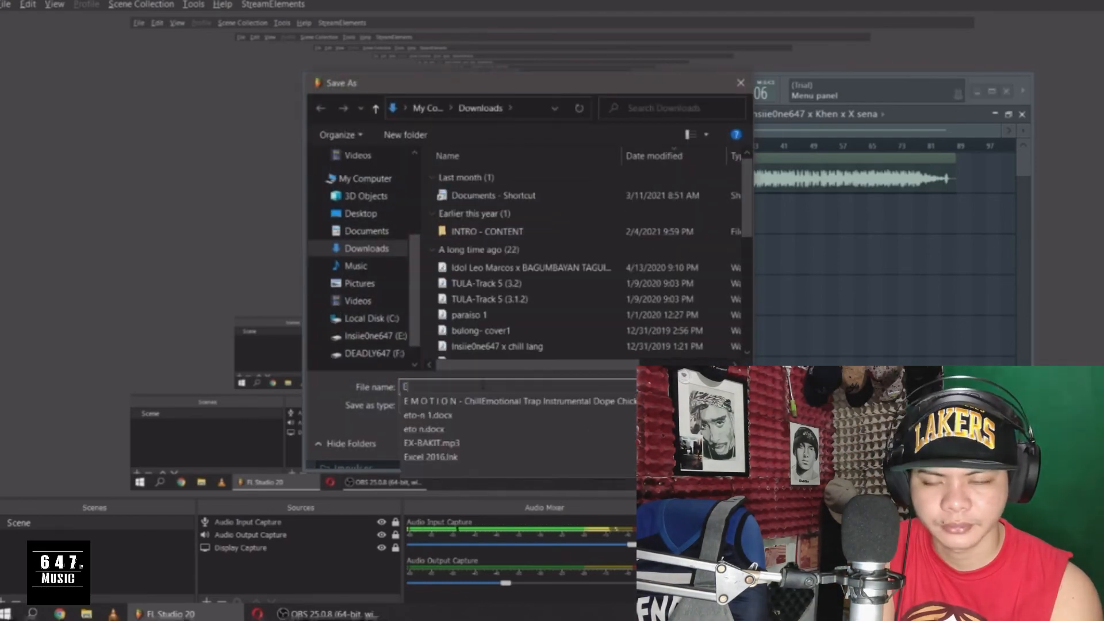
type("ksena - InsiieOne Ft. Khen")
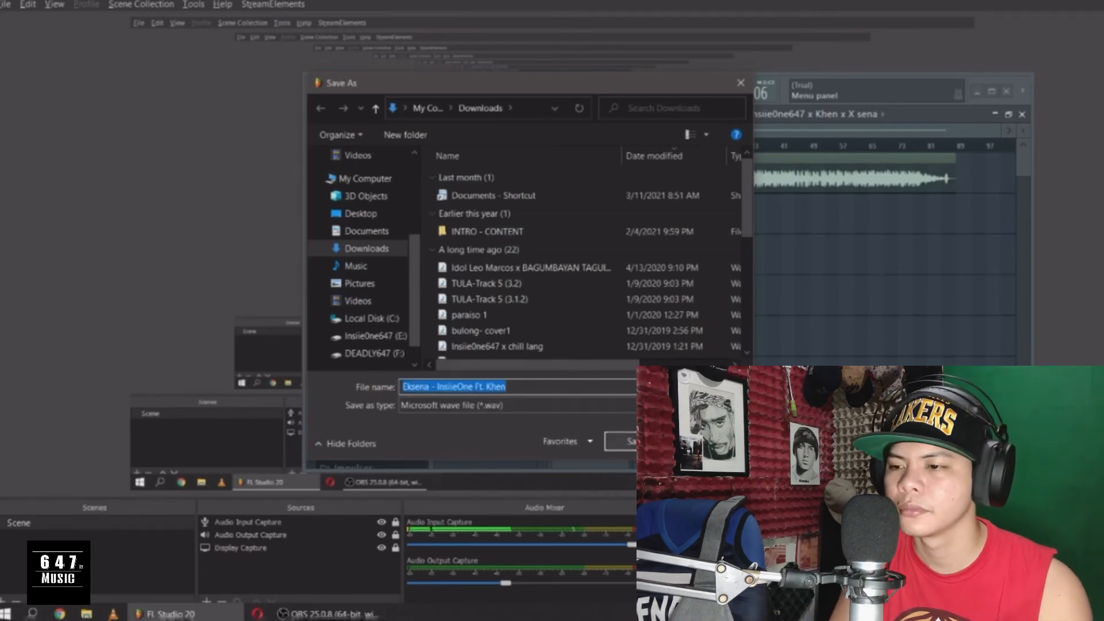
left_click(621, 440)
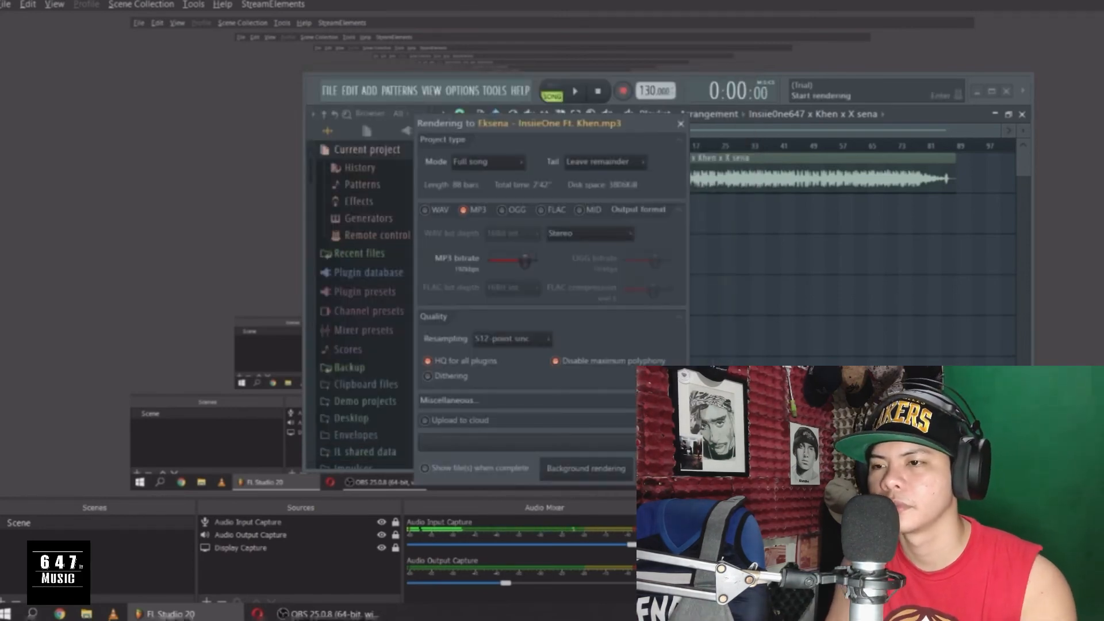
left_click(661, 468)
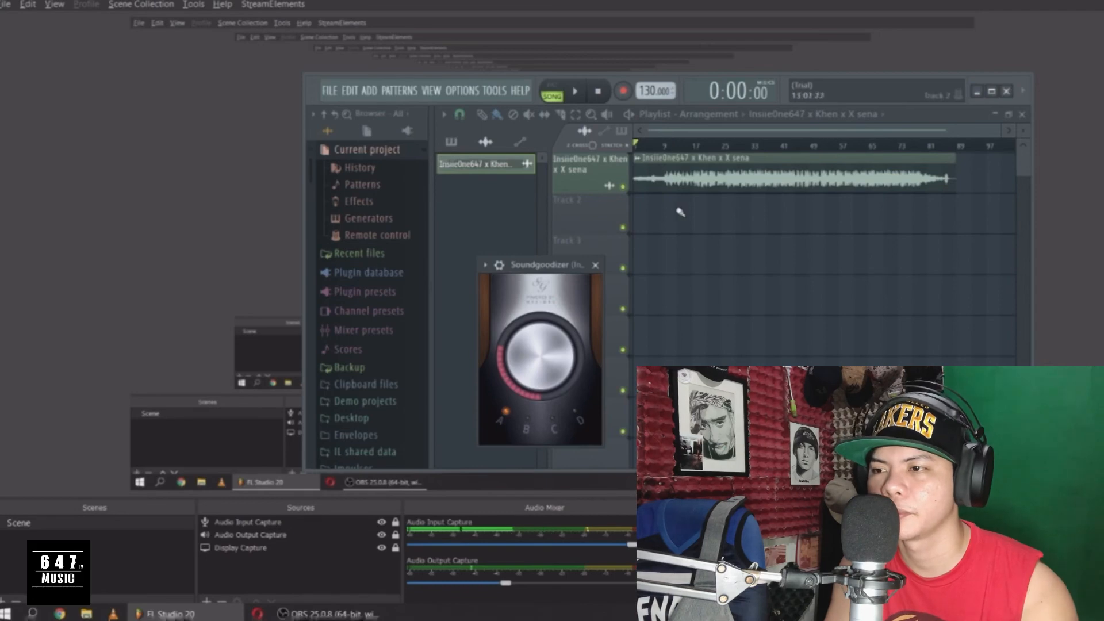
Listen to the mastered song from the beginning, maximizing the program window during playback, and stop it
left_click(645, 154)
key("space")
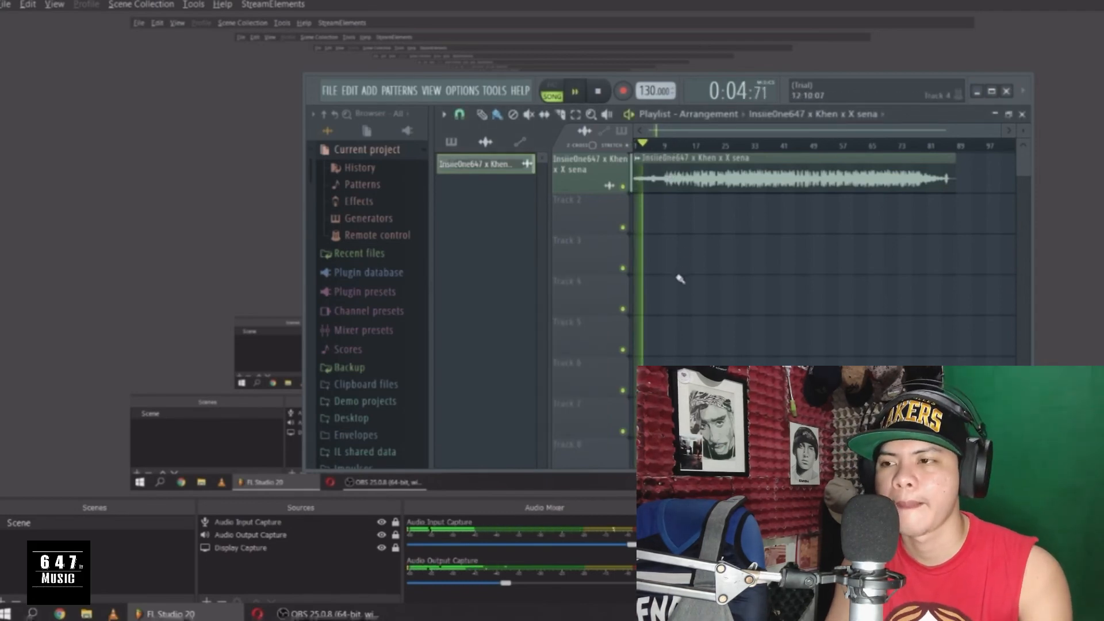
left_click(991, 91)
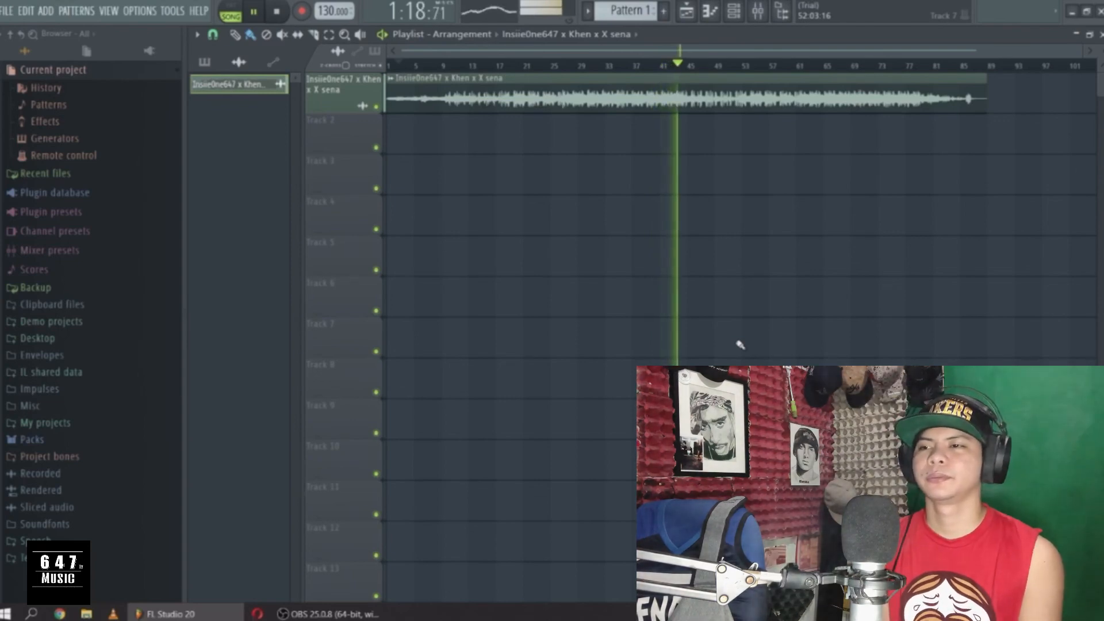
key("space")
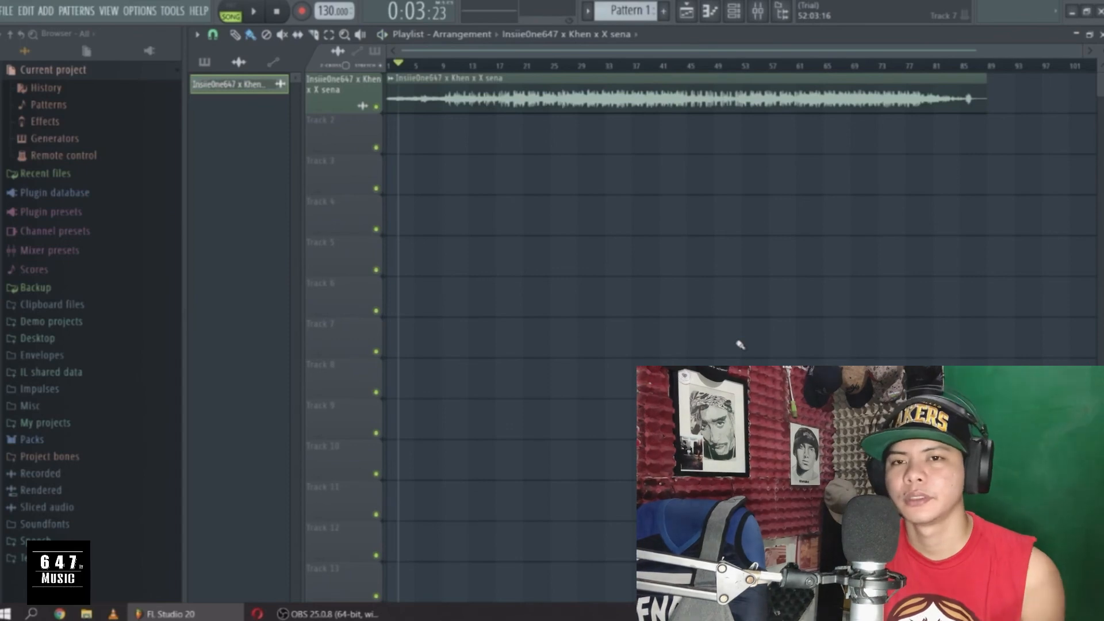